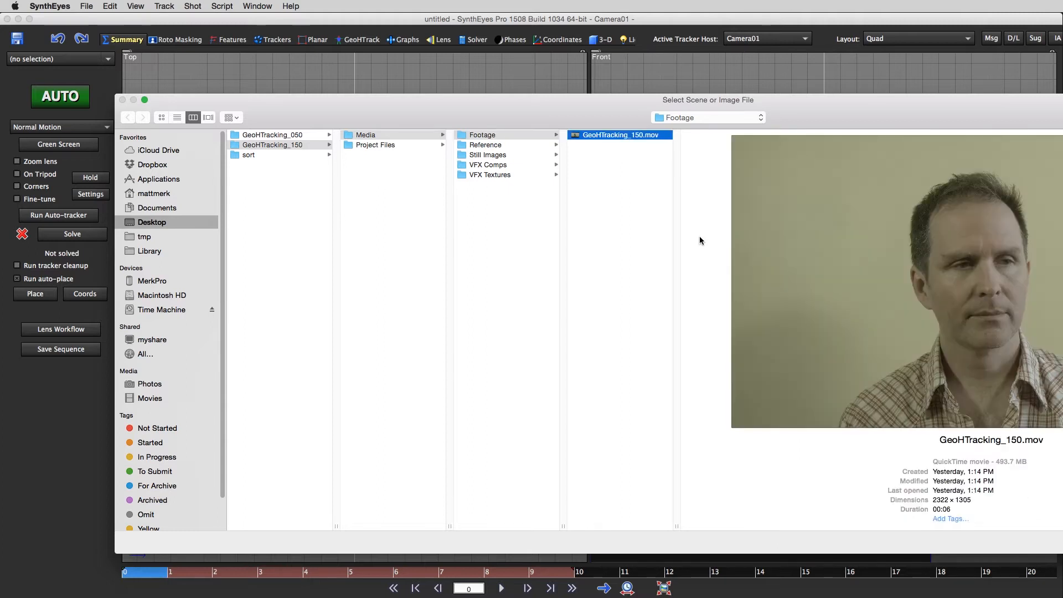
# Step: Load the footage file GeoHTracking_150.mov from the Footage folder as the shot
pyautogui.moveTo(1062, 553); pyautogui.dragTo(927, 506)
pyautogui.click(910, 498)
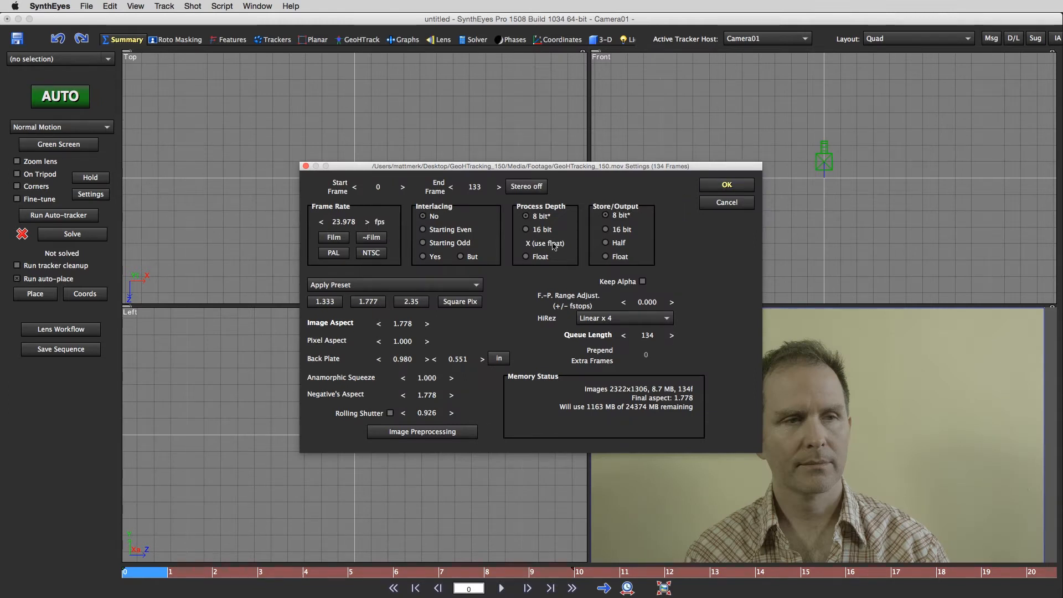
pyautogui.moveTo(459, 167); pyautogui.dragTo(411, 125)
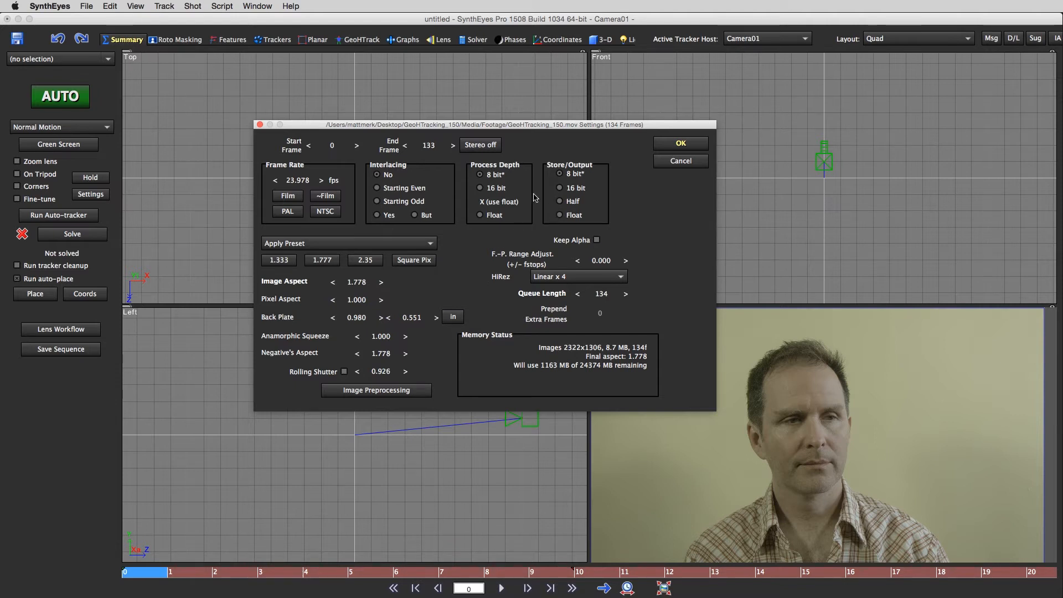
# Step: Try the 16-bit process depth in the shot settings and return it to 8 bit
pyautogui.click(479, 188)
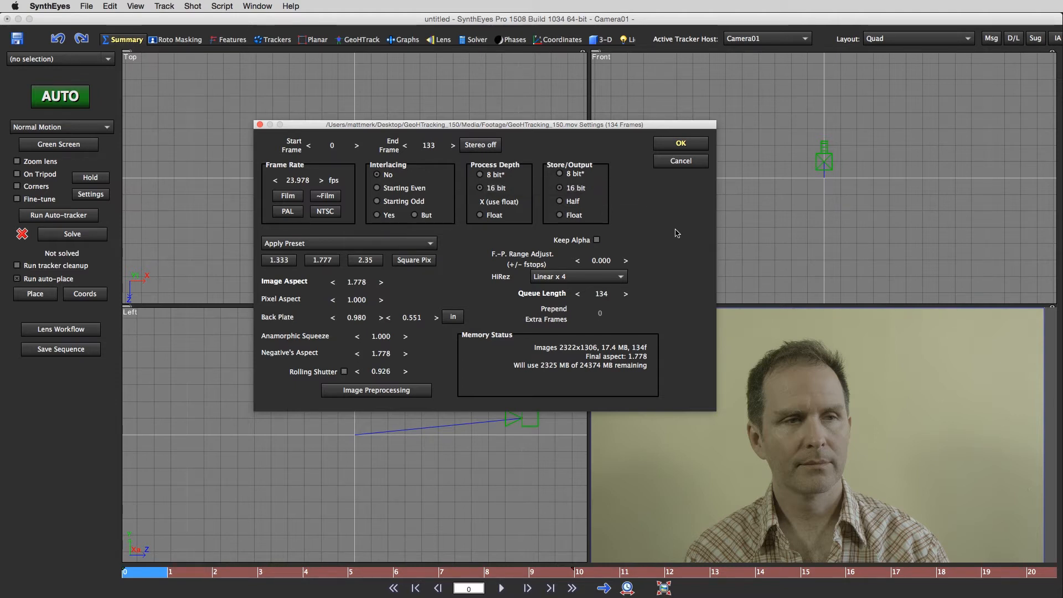
pyautogui.click(480, 175)
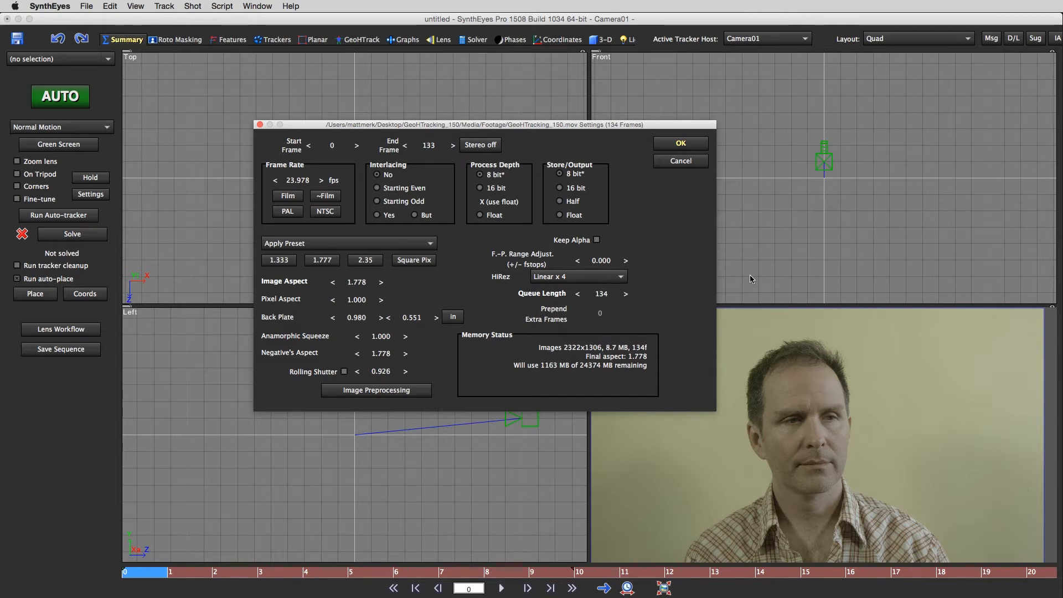
pyautogui.click(681, 143)
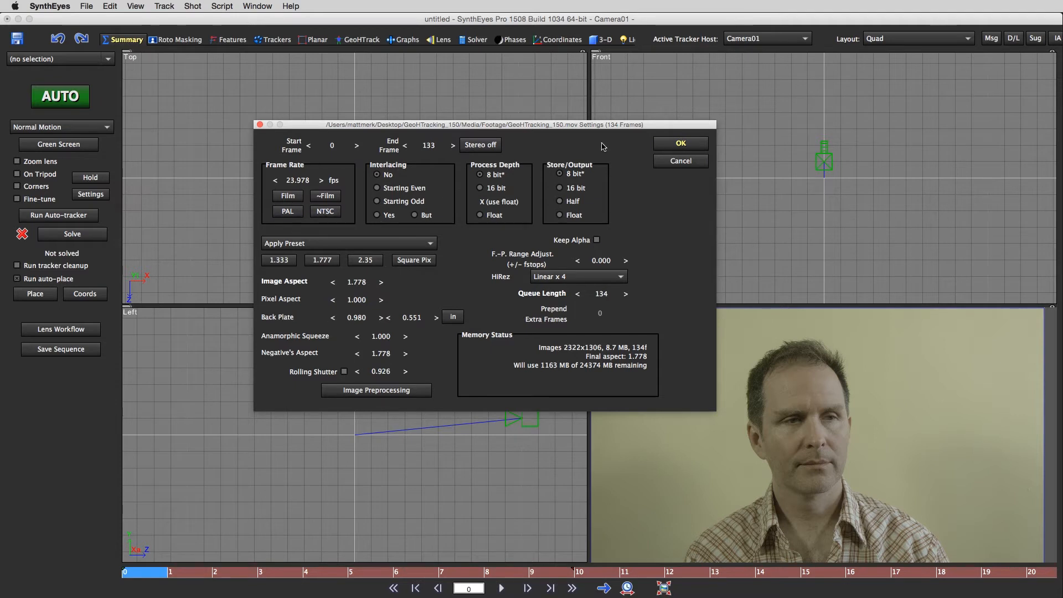
# Step: Set the High level adjustment to 0.75 in the shot's image preprocessing
pyautogui.click(372, 391)
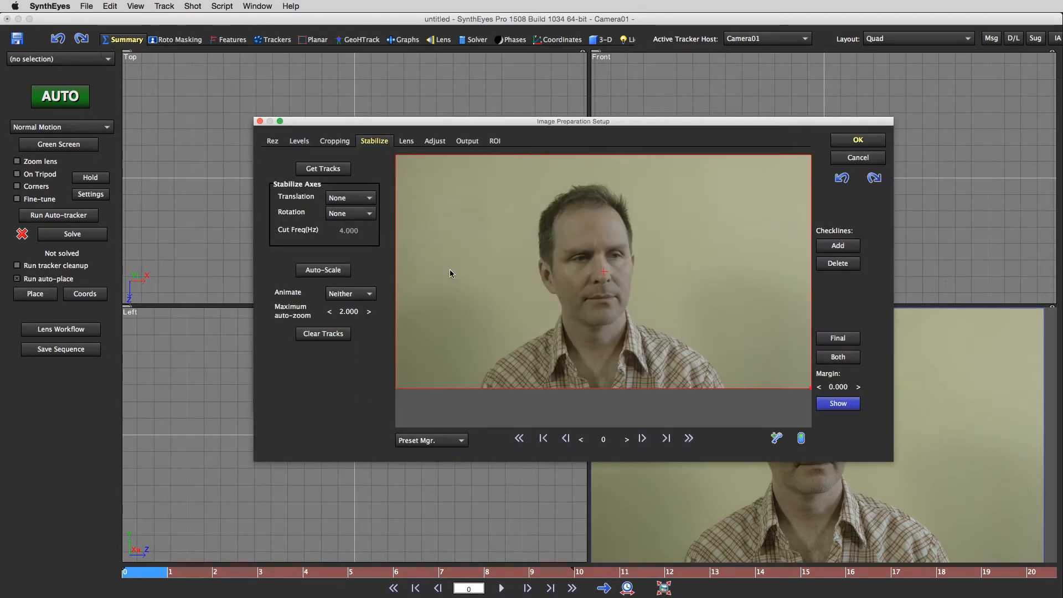
pyautogui.click(298, 141)
pyautogui.doubleClick(358, 238)
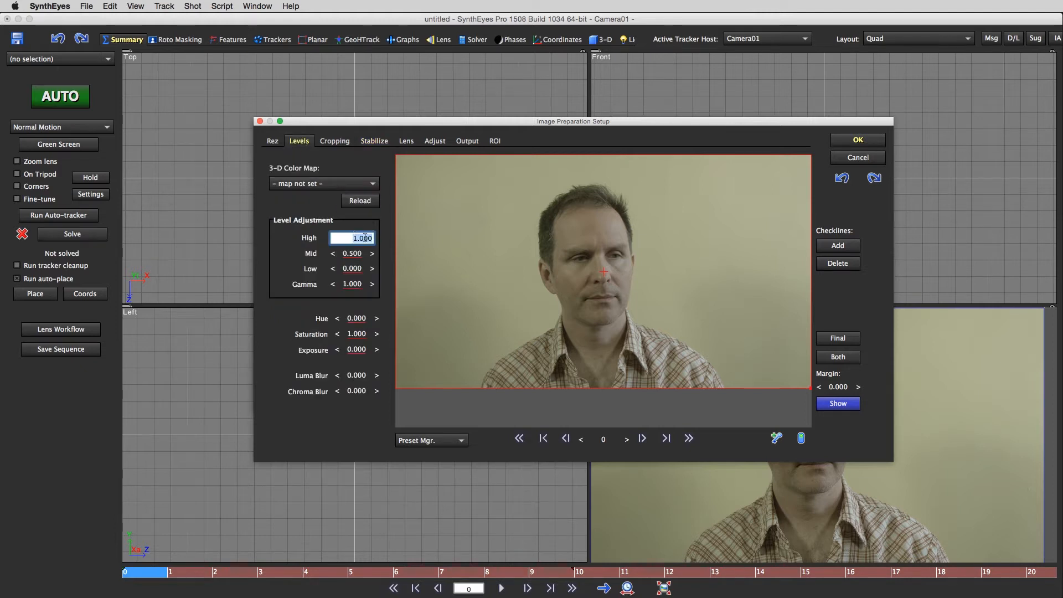
pyautogui.write('.75')
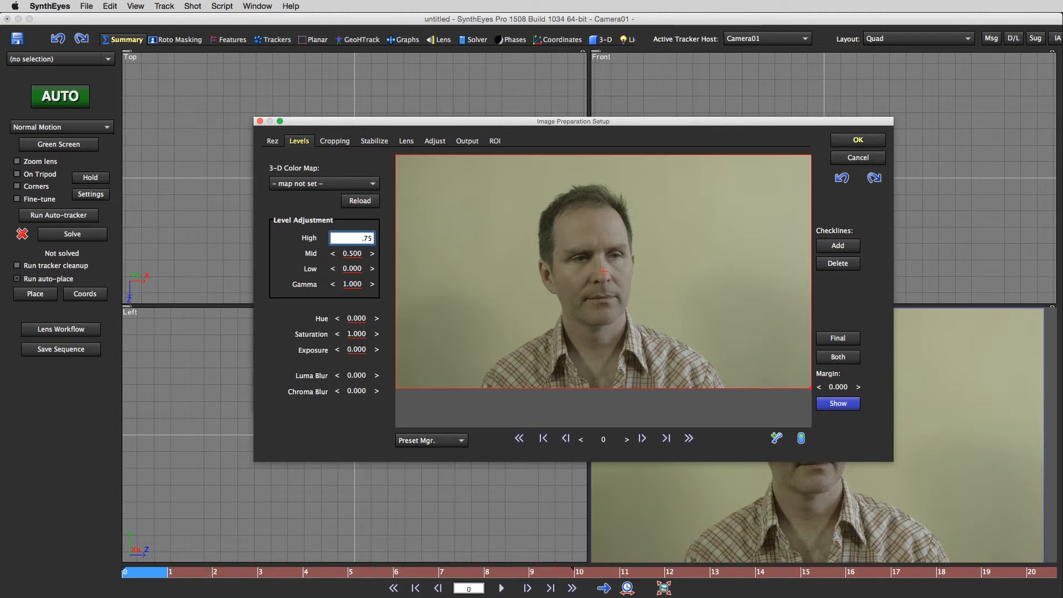
pyautogui.press('Tab')
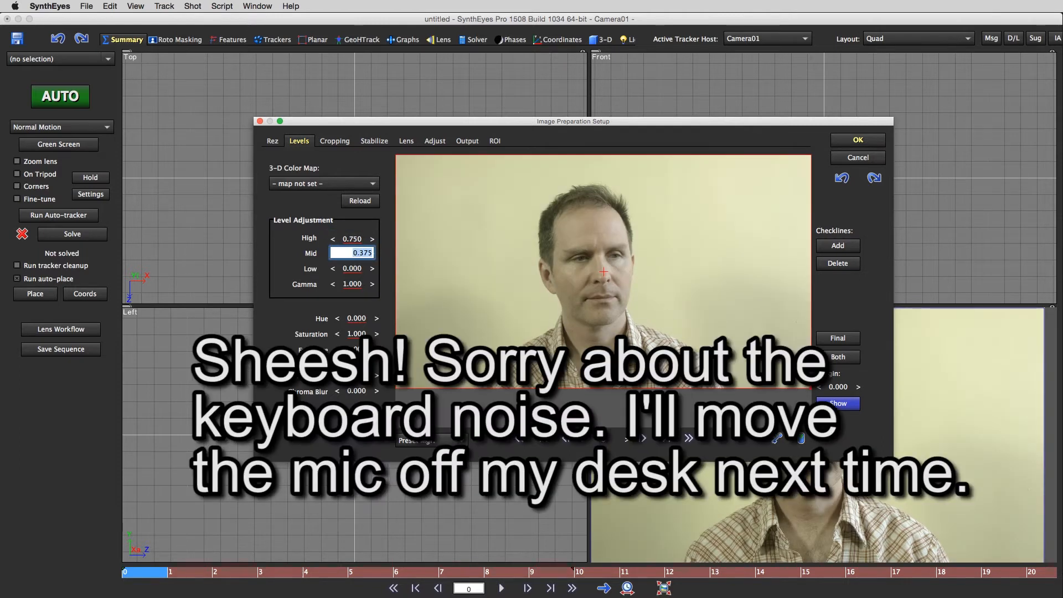
# Step: Try a gamma of 1.6 in the level adjustment
pyautogui.doubleClick(356, 284)
pyautogui.write('1.')
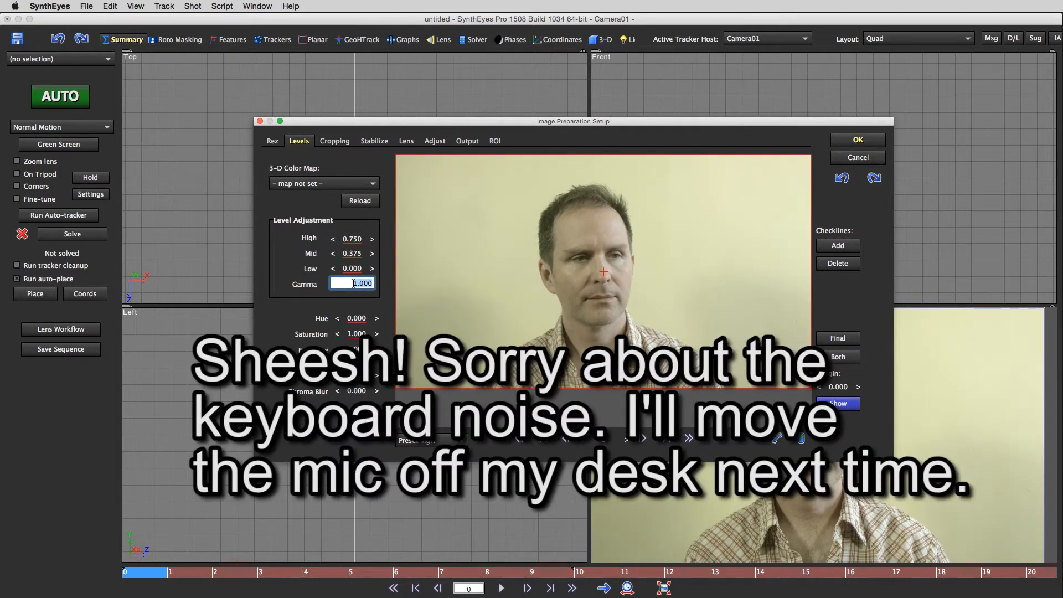
pyautogui.write('6')
pyautogui.press('Tab')
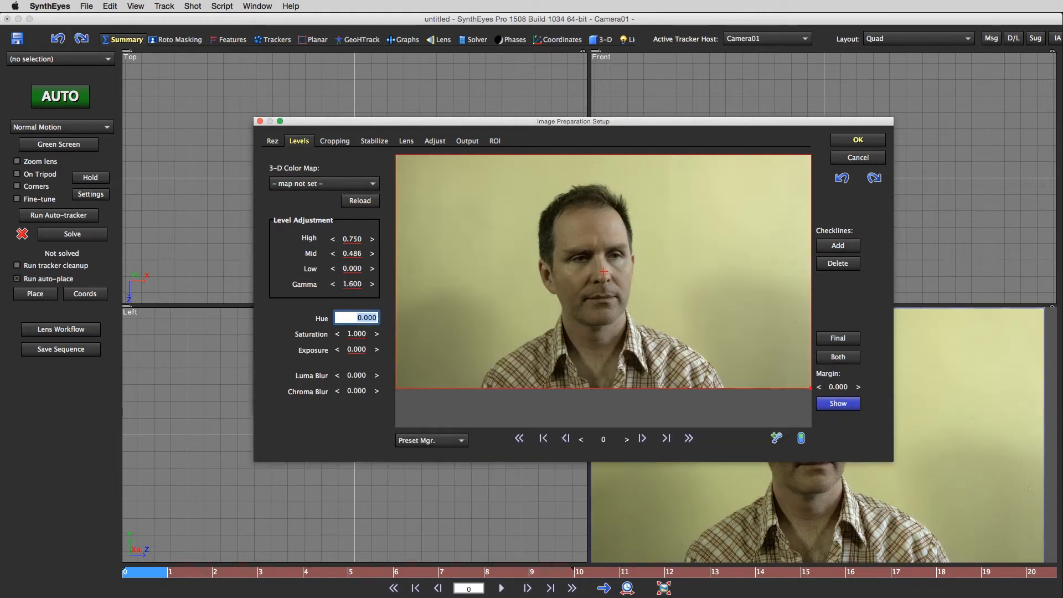
# Step: Set the gamma to 1.5 and accept the image preprocessing and shot settings
pyautogui.doubleClick(356, 284)
pyautogui.write('1.5')
pyautogui.press('Tab')
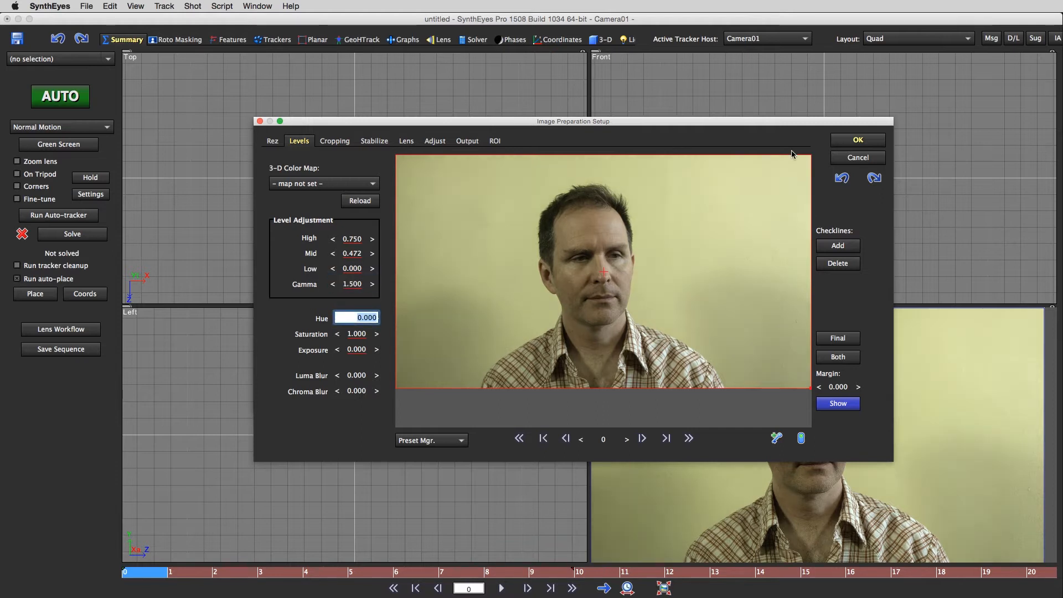
pyautogui.click(869, 143)
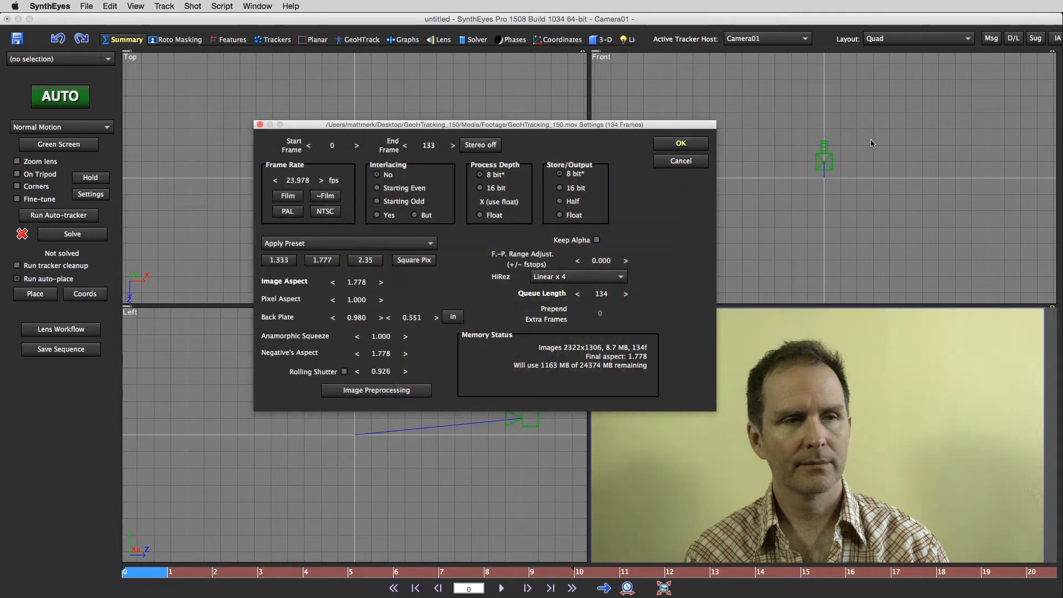
pyautogui.click(680, 143)
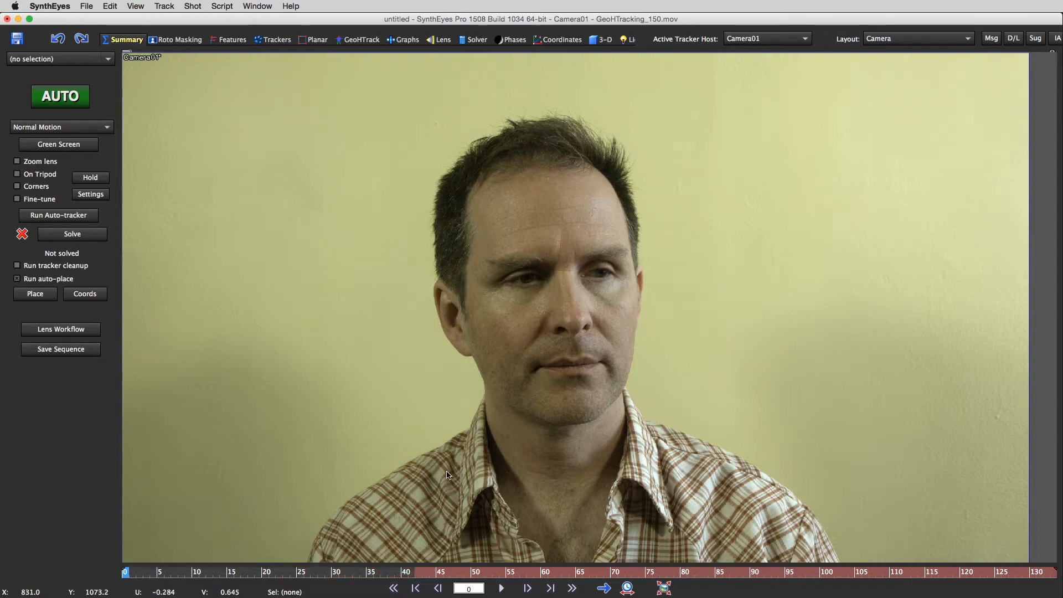
# Step: Scrub through the loaded shot to review the footage, returning to frame 0
pyautogui.moveTo(126, 572); pyautogui.dragTo(88, 564)
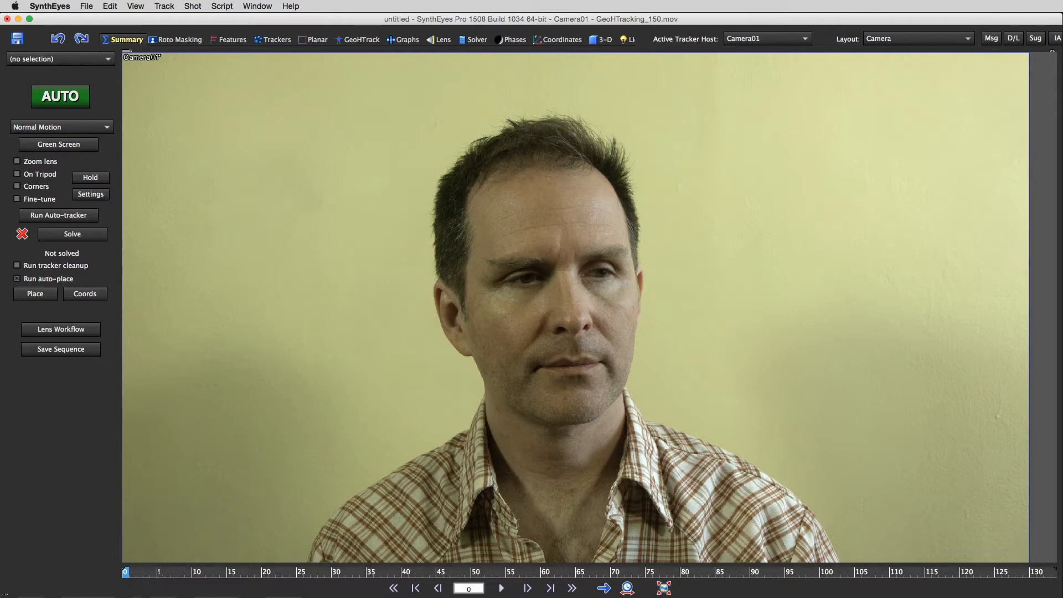
pyautogui.moveTo(146, 575); pyautogui.dragTo(2, 575)
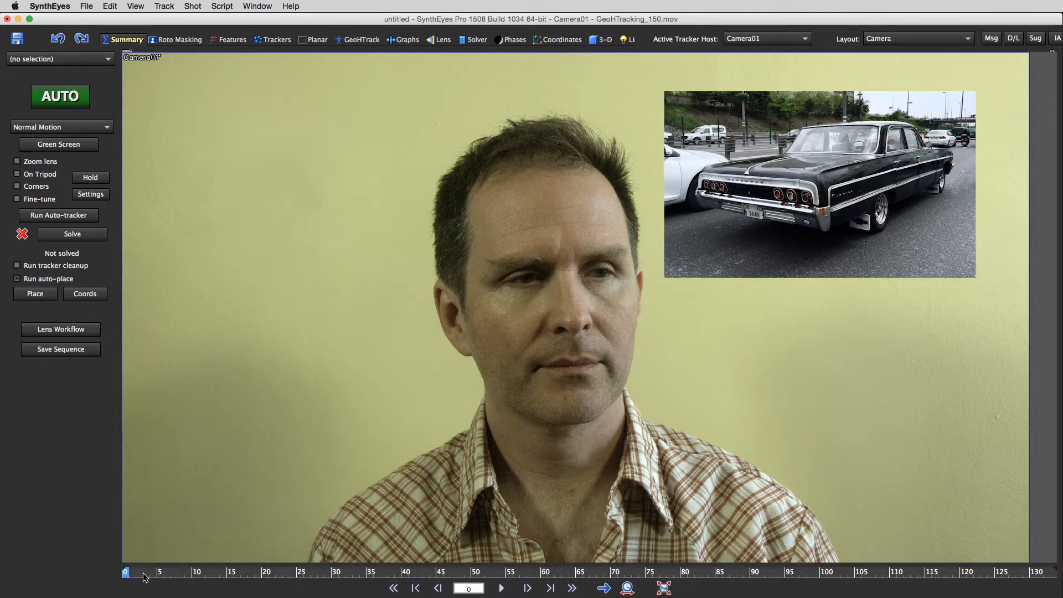
# Step: Save the scene as GeoHTracking_150_track_v01.sni in Project Files > SynthEyes, replacing the existing file
pyautogui.press('super+s')
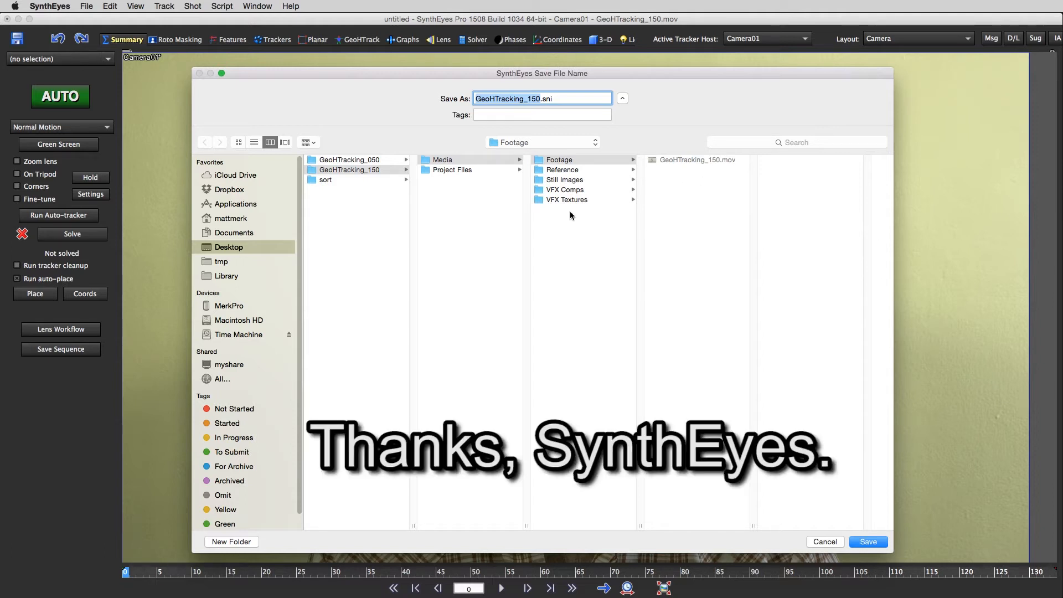
pyautogui.click(455, 170)
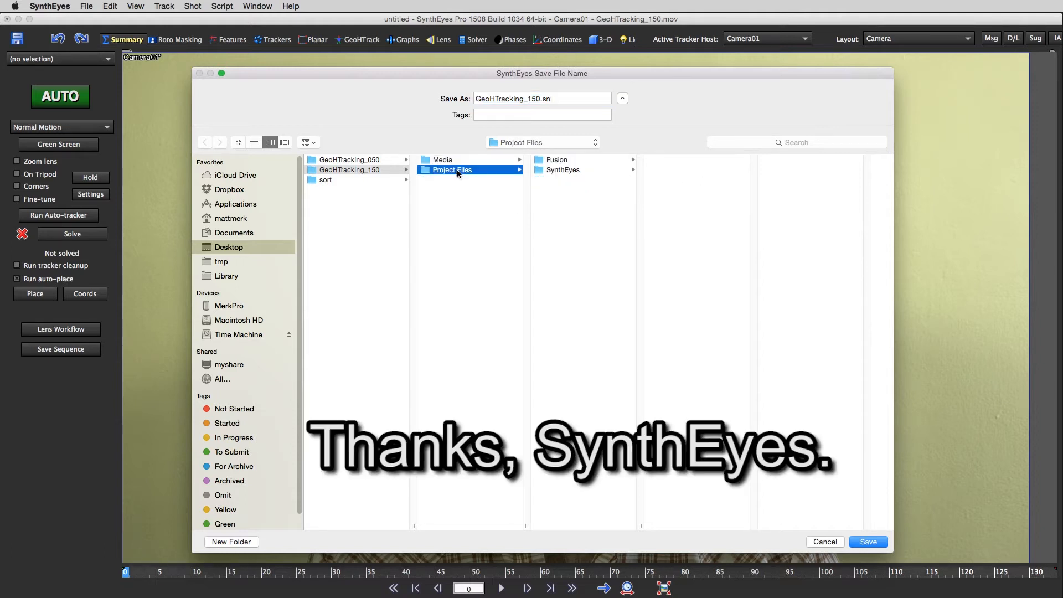
pyautogui.click(567, 172)
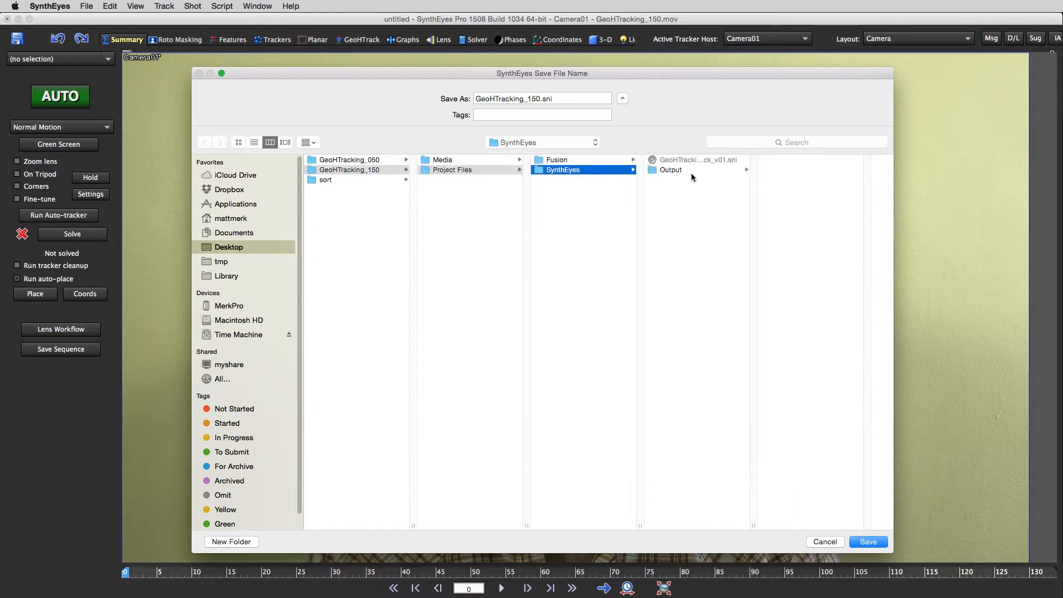
pyautogui.click(713, 161)
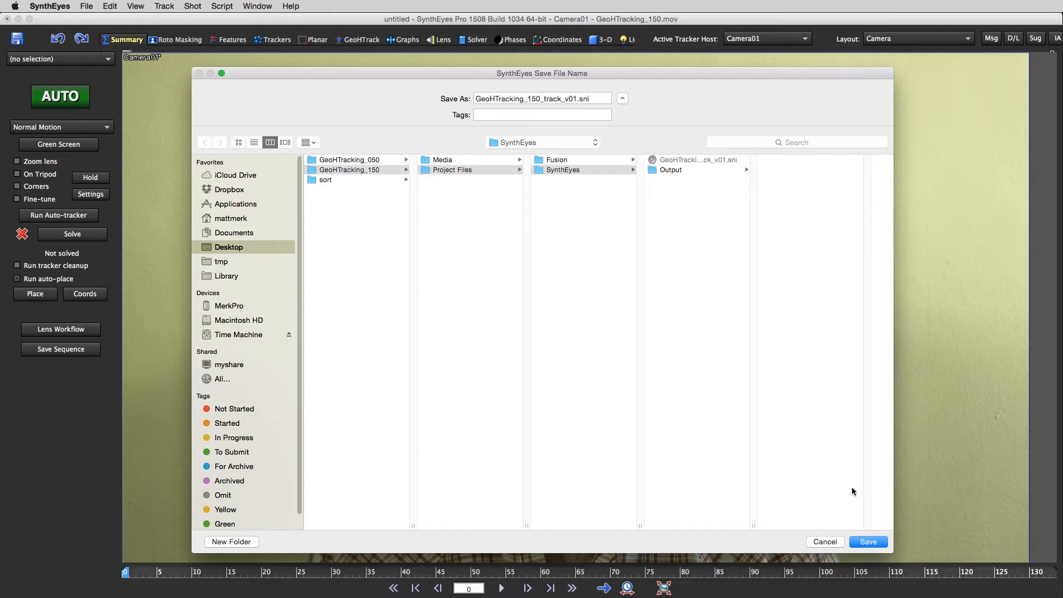
pyautogui.click(869, 543)
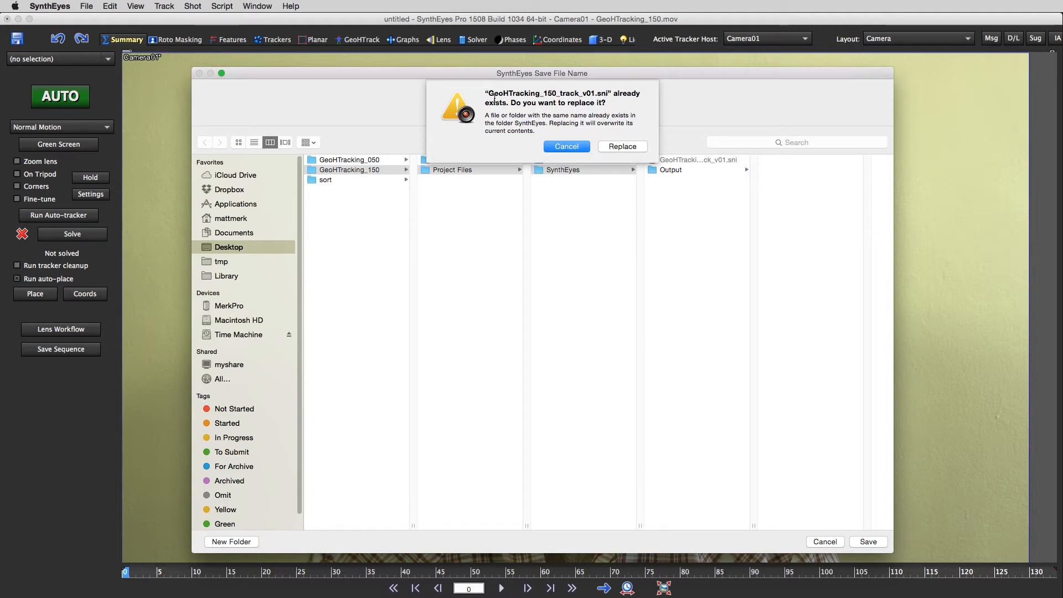
pyautogui.click(623, 147)
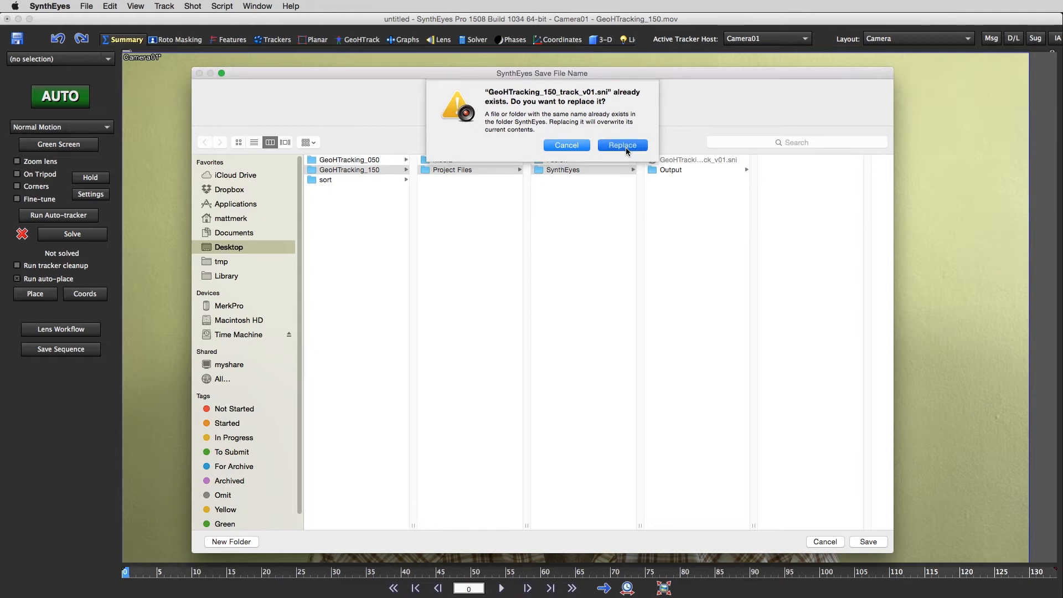
# Step: Review the shot and add a tracker on the tip of the man's nose at frame 0
pyautogui.click(134, 572)
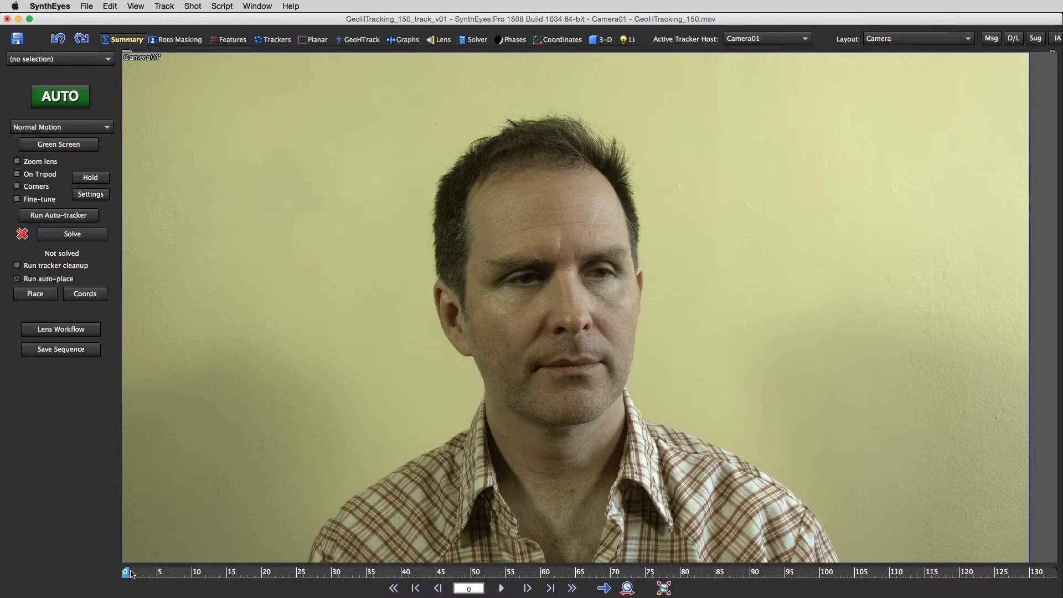
pyautogui.moveTo(134, 571)
pyautogui.mouseDown()
pyautogui.moveTo(111, 573)
pyautogui.moveTo(300, 594)
pyautogui.moveTo(796, 597)
pyautogui.mouseUp()
pyautogui.click(272, 40)
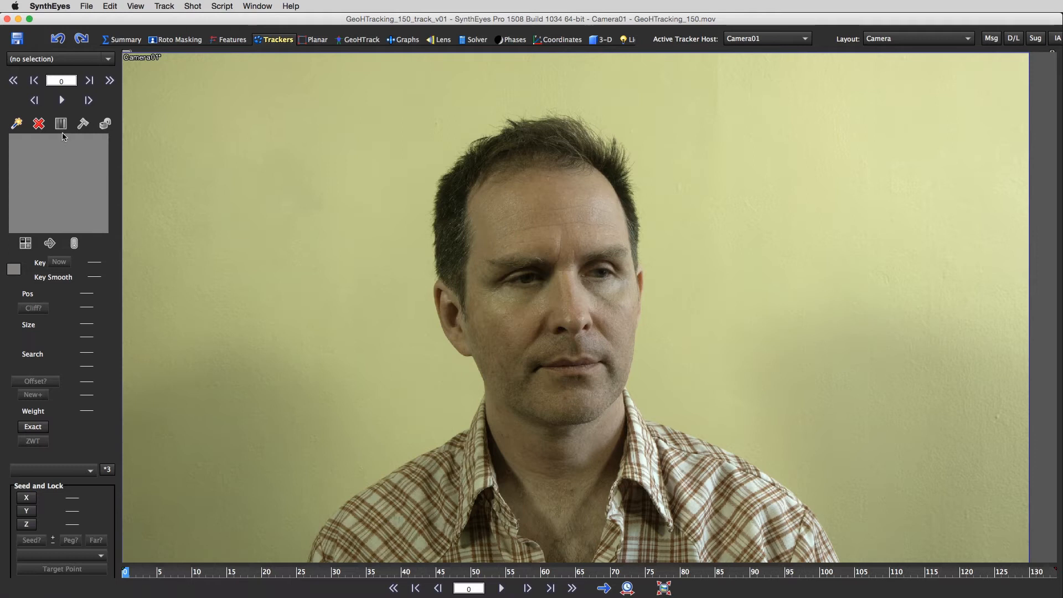
pyautogui.click(15, 127)
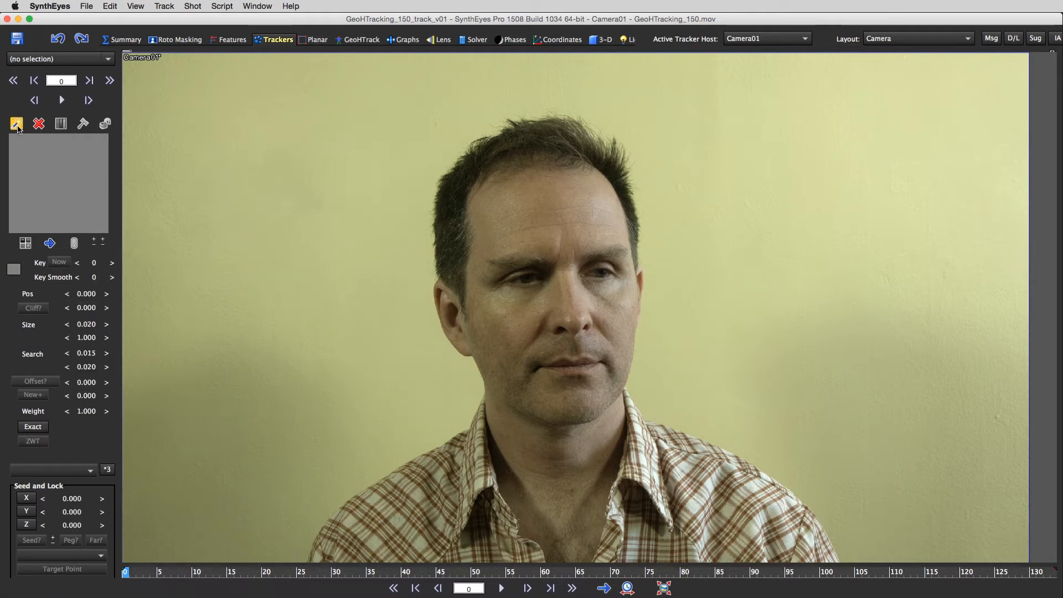
pyautogui.click(16, 125)
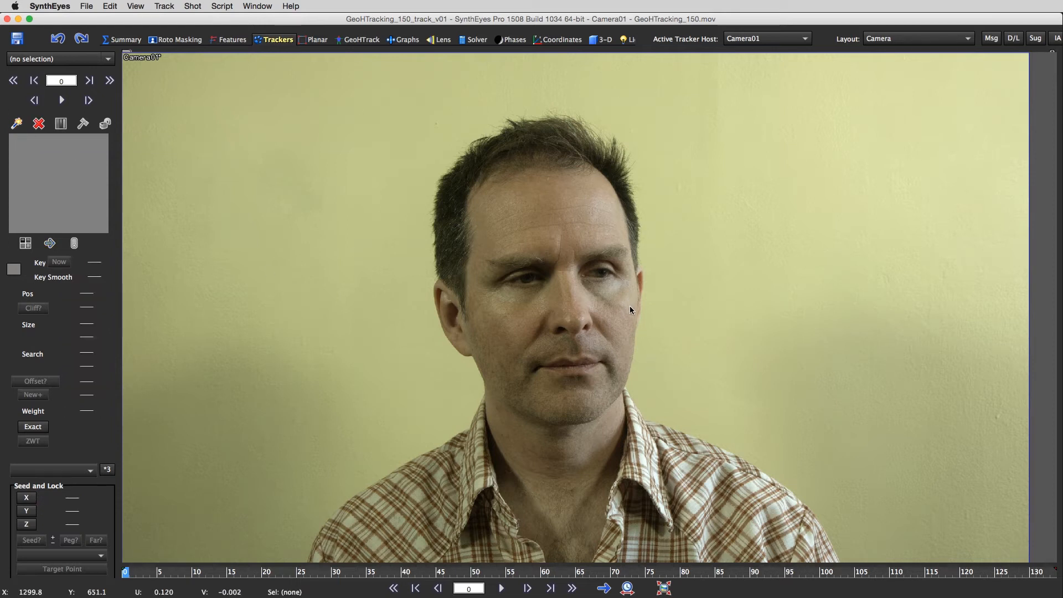
pyautogui.click(579, 315)
pyautogui.moveTo(579, 316); pyautogui.dragTo(567, 327)
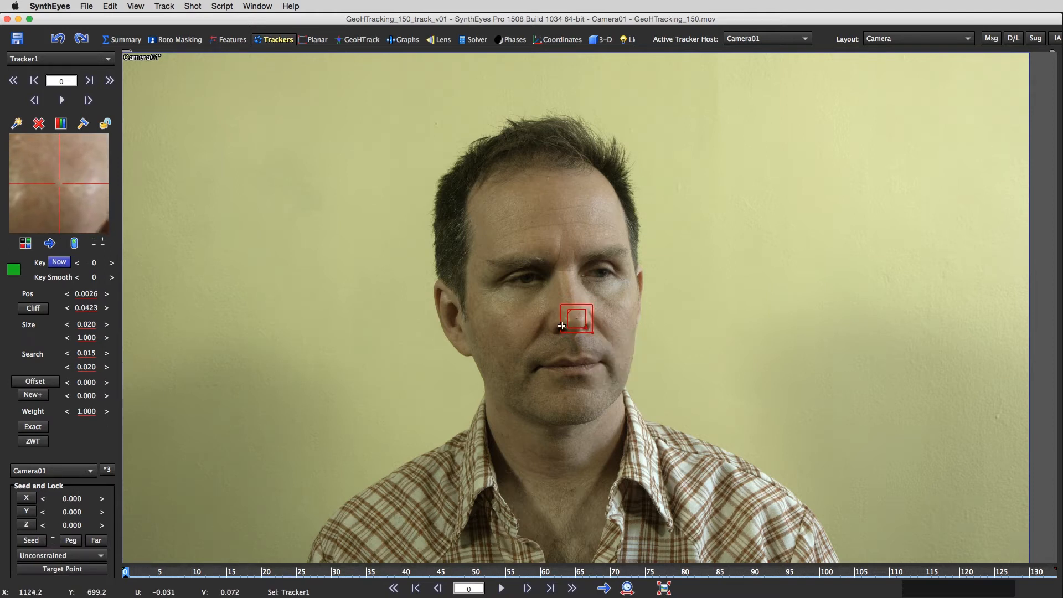
# Step: Refine the nose tracker's position to about 0.0017, 0.0437 at frame 0
pyautogui.scroll(6, 571, 322)
pyautogui.scroll(3, 573, 319)
pyautogui.press('super+d')
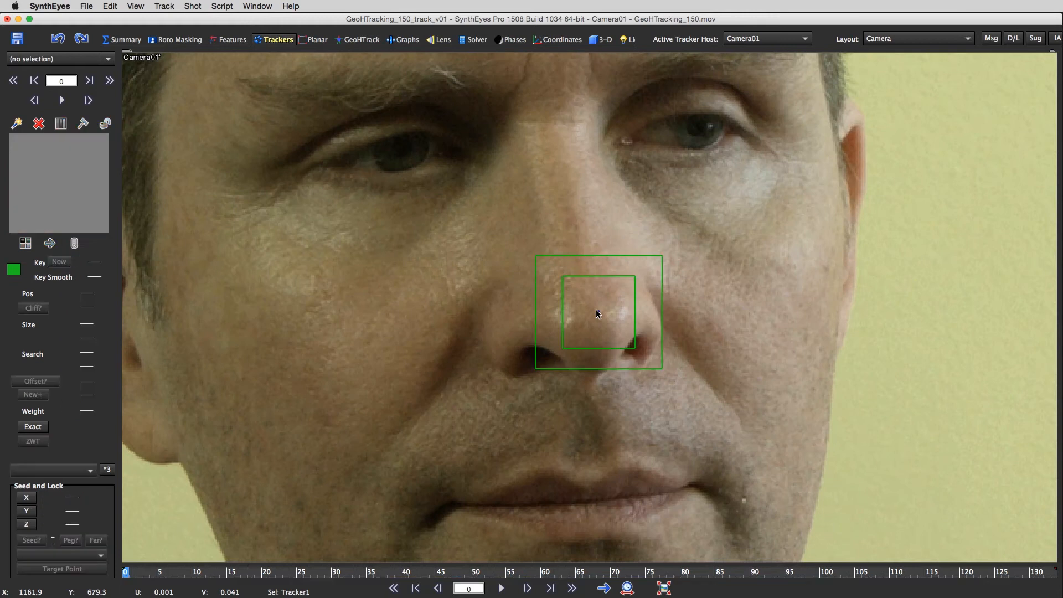
pyautogui.moveTo(595, 314); pyautogui.dragTo(594, 316)
pyautogui.scroll(-5, 657, 308)
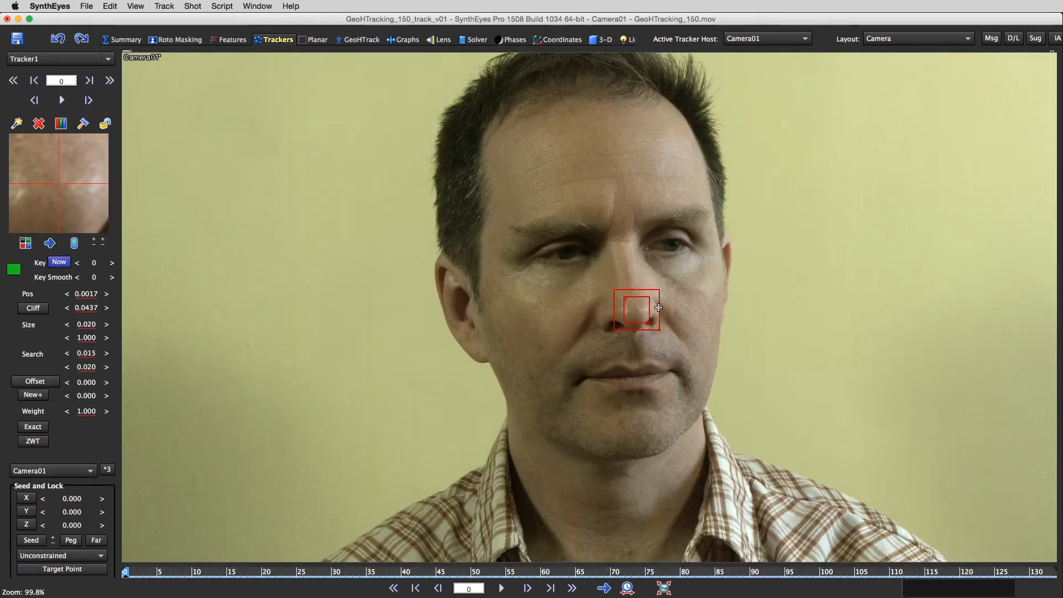
# Step: Fine-tune the nose tracker's centre between the skin highlights, at about 0.0013, 0.0421
pyautogui.moveTo(138, 572); pyautogui.dragTo(126, 548)
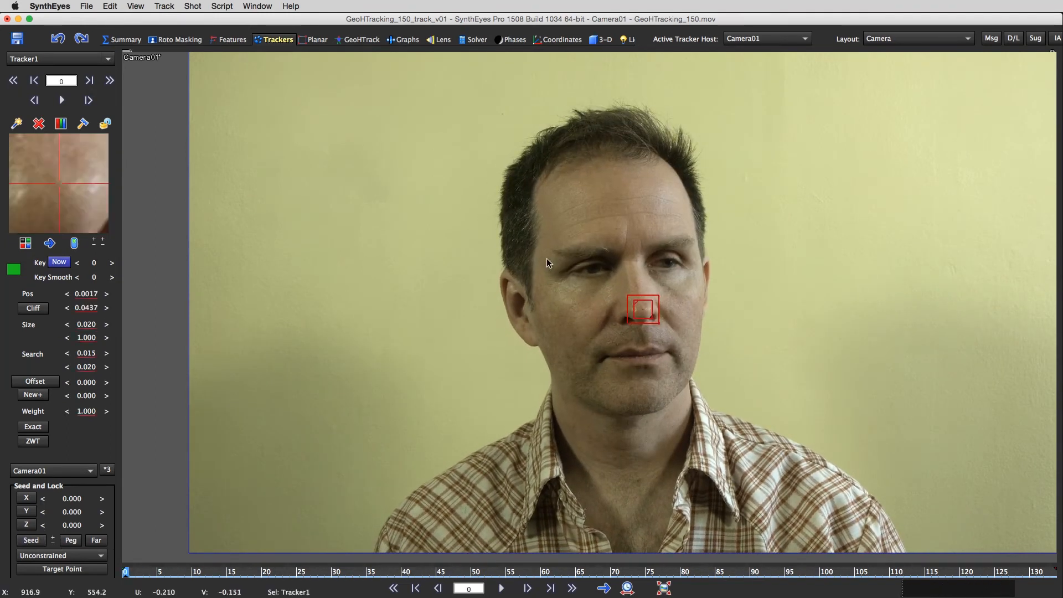
pyautogui.scroll(3, 630, 282)
pyautogui.scroll(2, 630, 283)
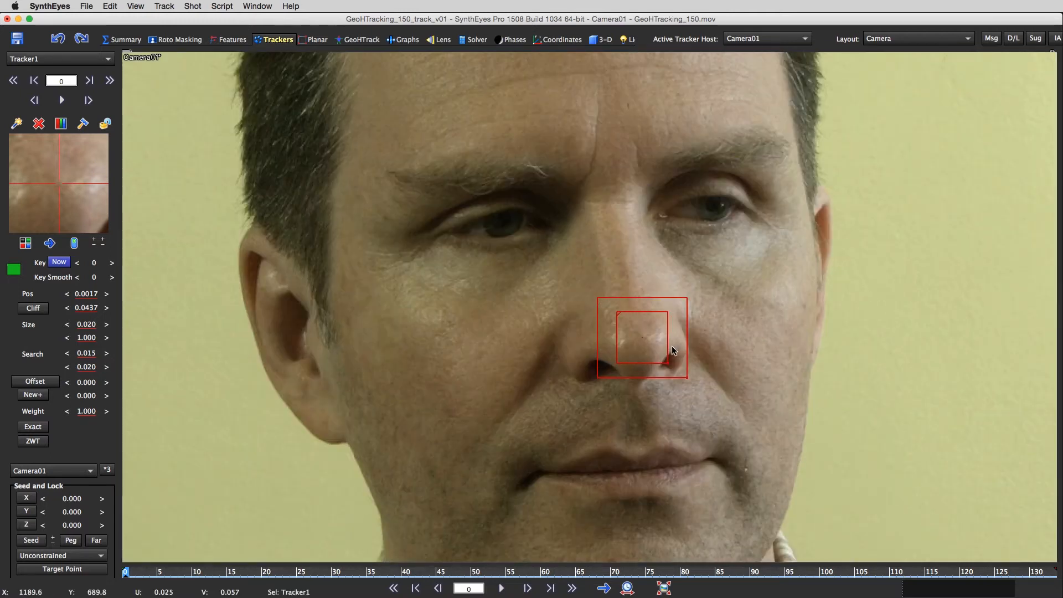
pyautogui.moveTo(69, 178); pyautogui.dragTo(71, 176)
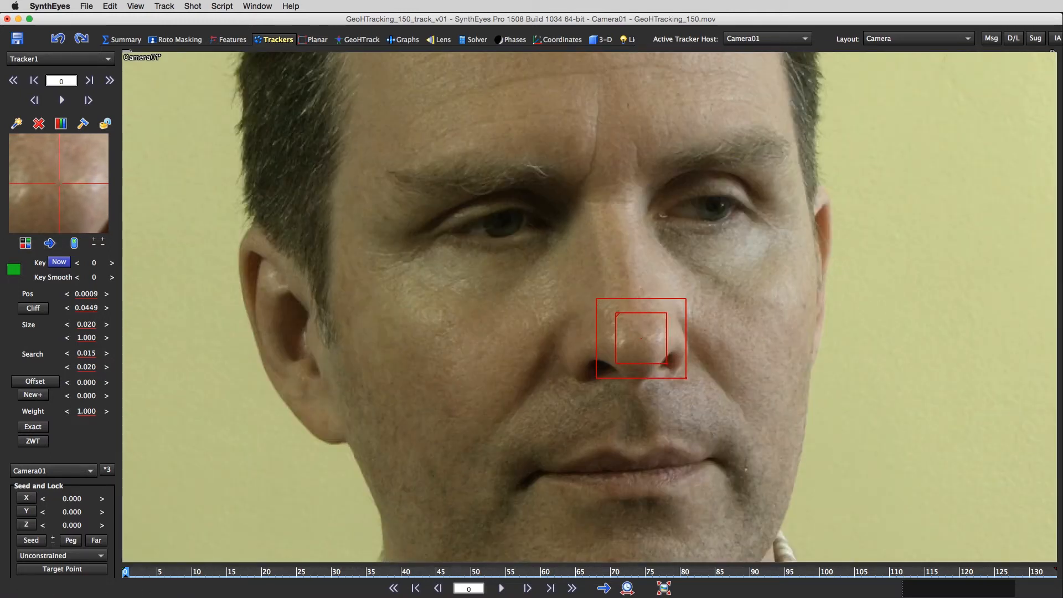
pyautogui.scroll(4, 696, 320)
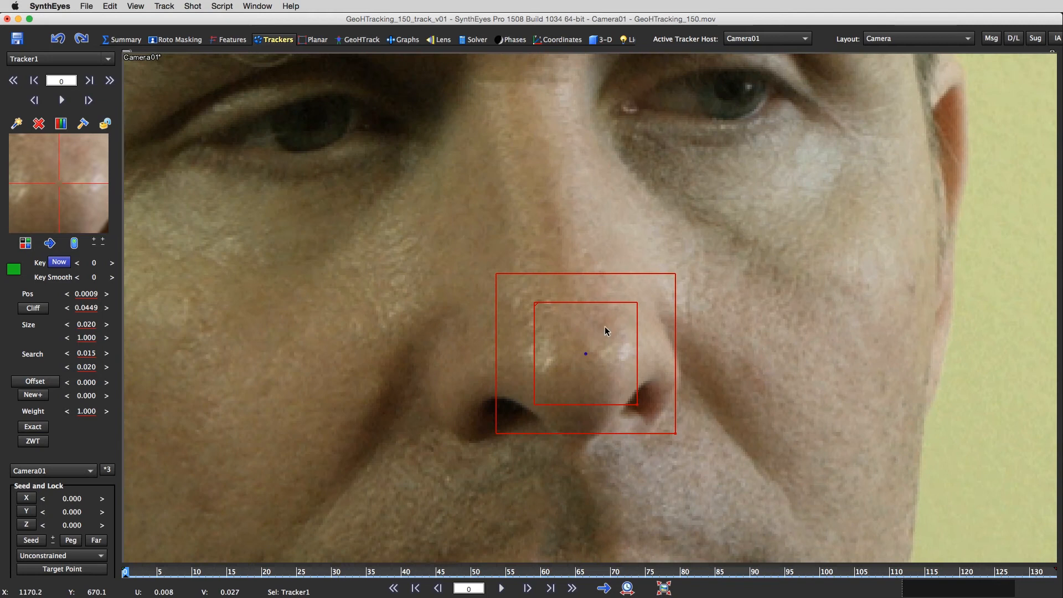
pyautogui.moveTo(67, 196)
pyautogui.mouseDown()
pyautogui.moveTo(155, 234)
pyautogui.moveTo(116, 242)
pyautogui.moveTo(66, 201)
pyautogui.mouseUp()
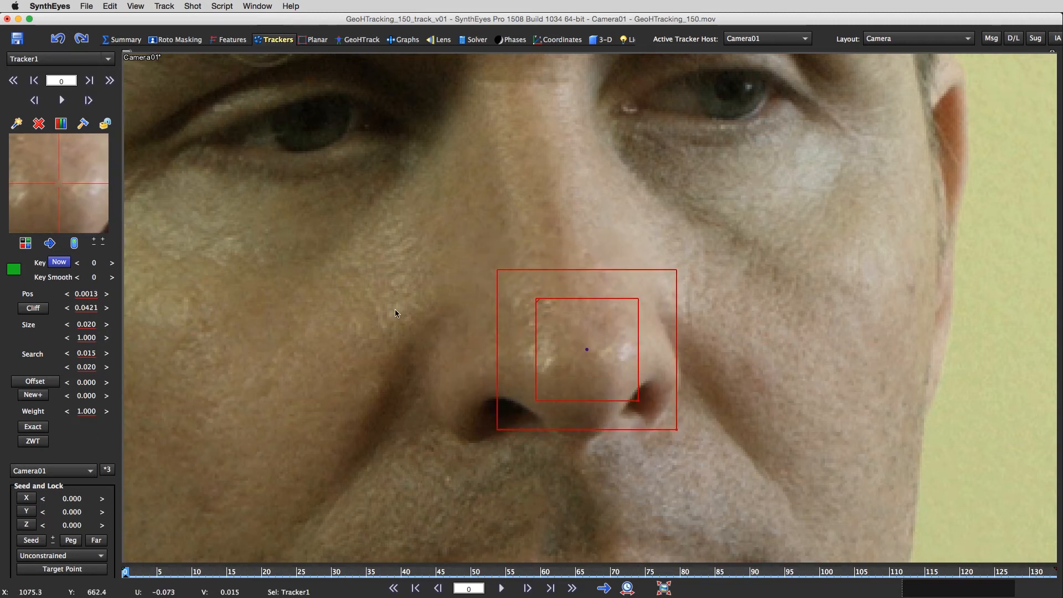
# Step: Resize the nose tracker's pattern box to about 0.0156 with aspect 1.0339 and its search area to about 0.0412 by 0.0619
pyautogui.moveTo(638, 399); pyautogui.dragTo(627, 388)
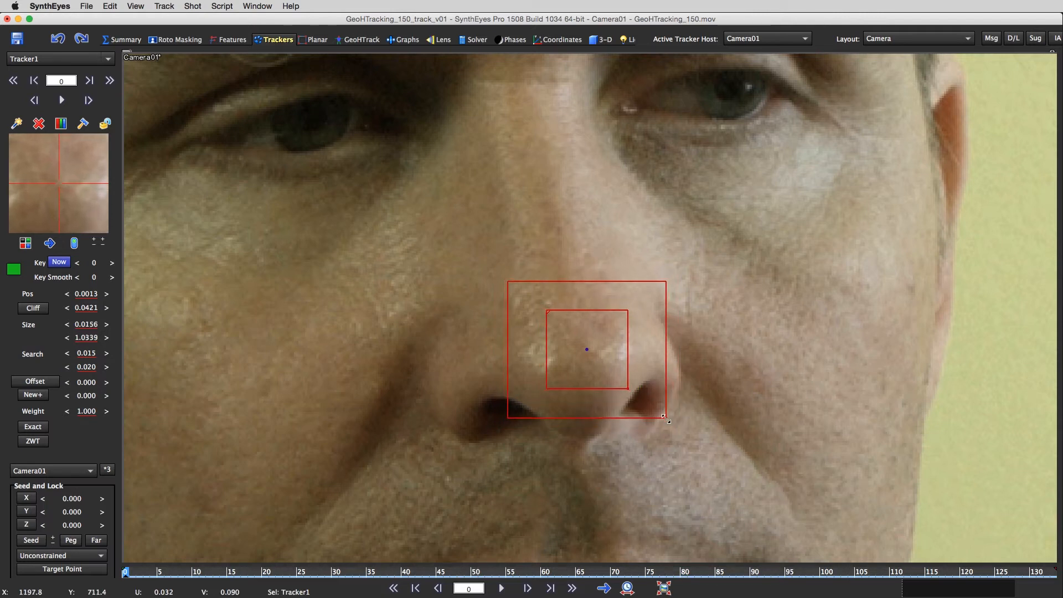
pyautogui.moveTo(666, 418); pyautogui.dragTo(734, 478)
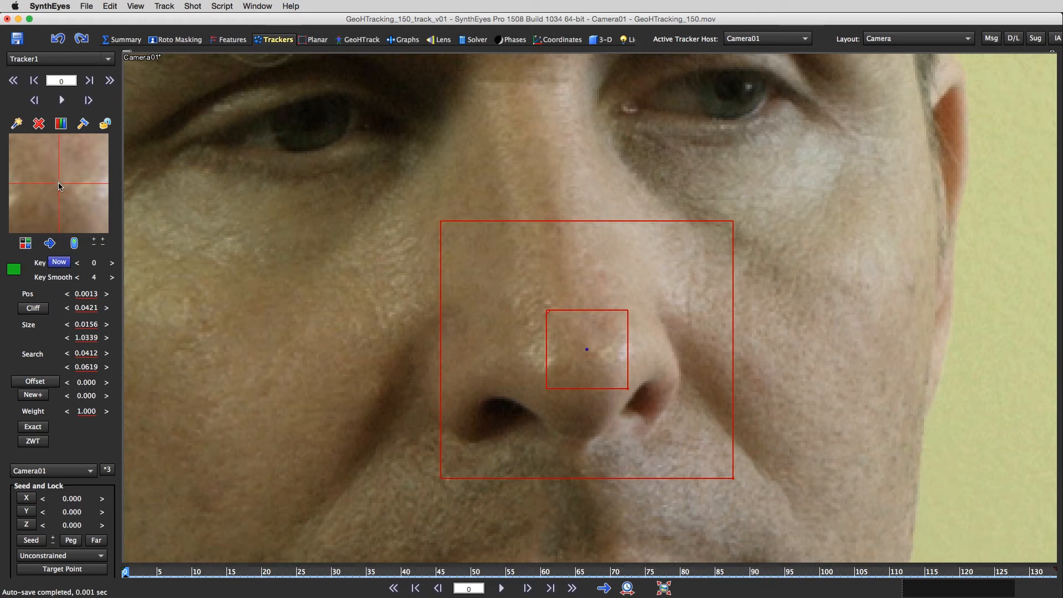
# Step: Track the nose forward to frame 4 and key its position there at about -0.0045, 0.0351
pyautogui.scroll(-3, 59, 186)
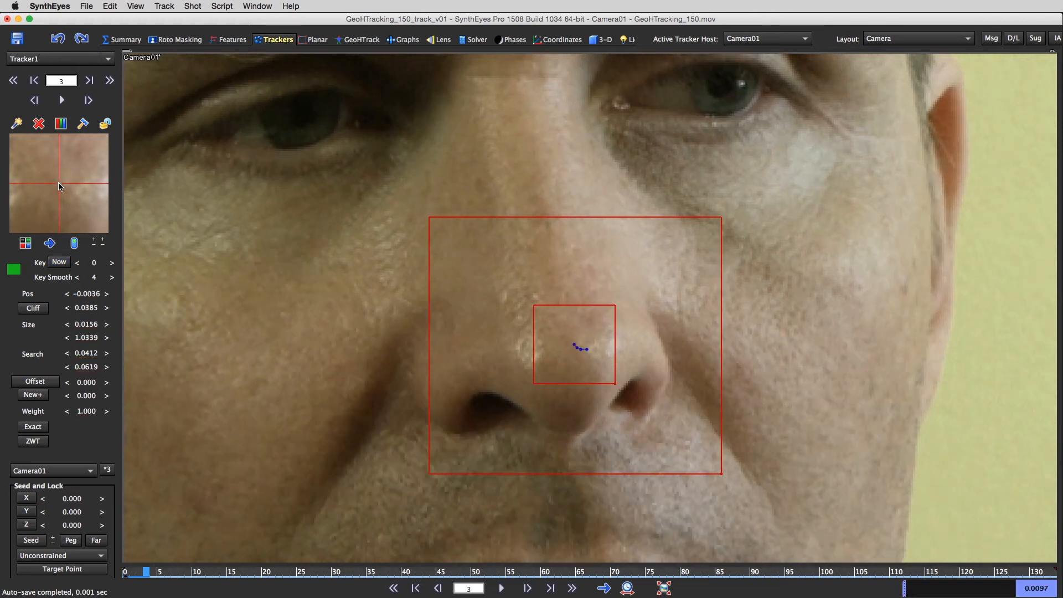
pyautogui.scroll(-1, 58, 187)
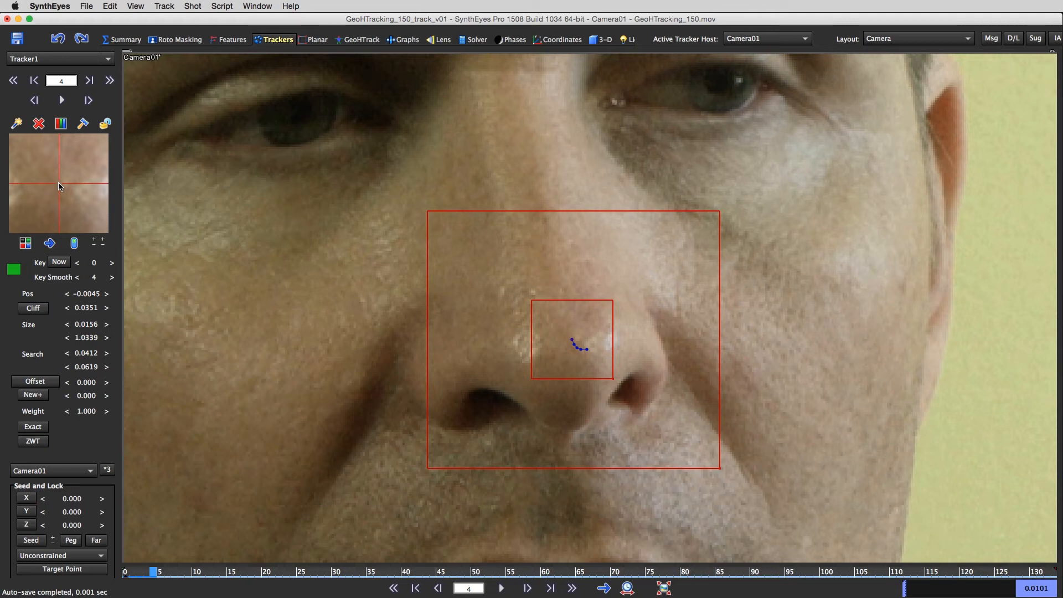
pyautogui.moveTo(59, 187); pyautogui.dragTo(59, 186)
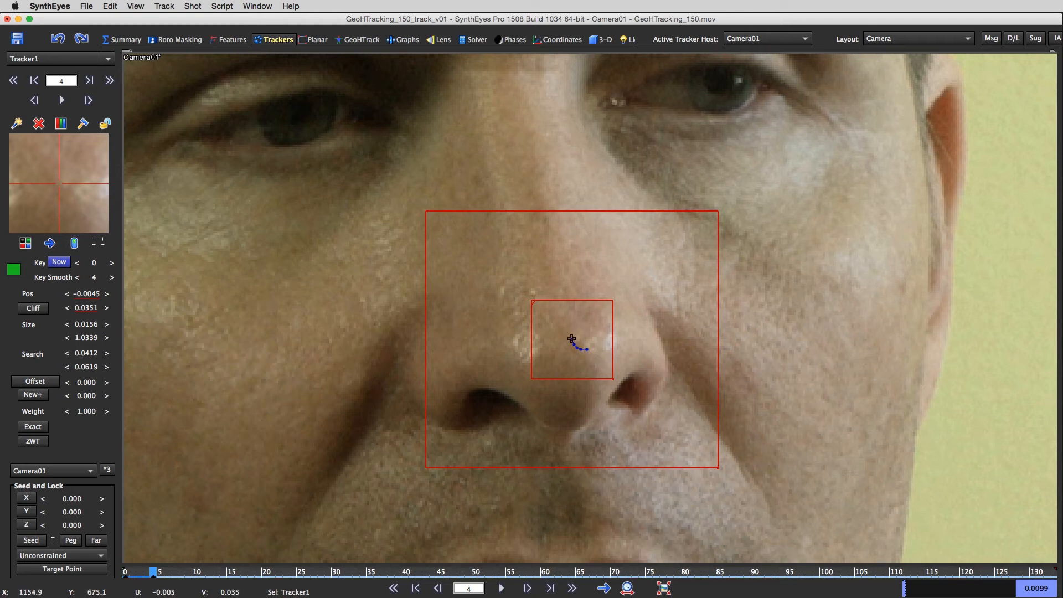
pyautogui.scroll(3, 570, 349)
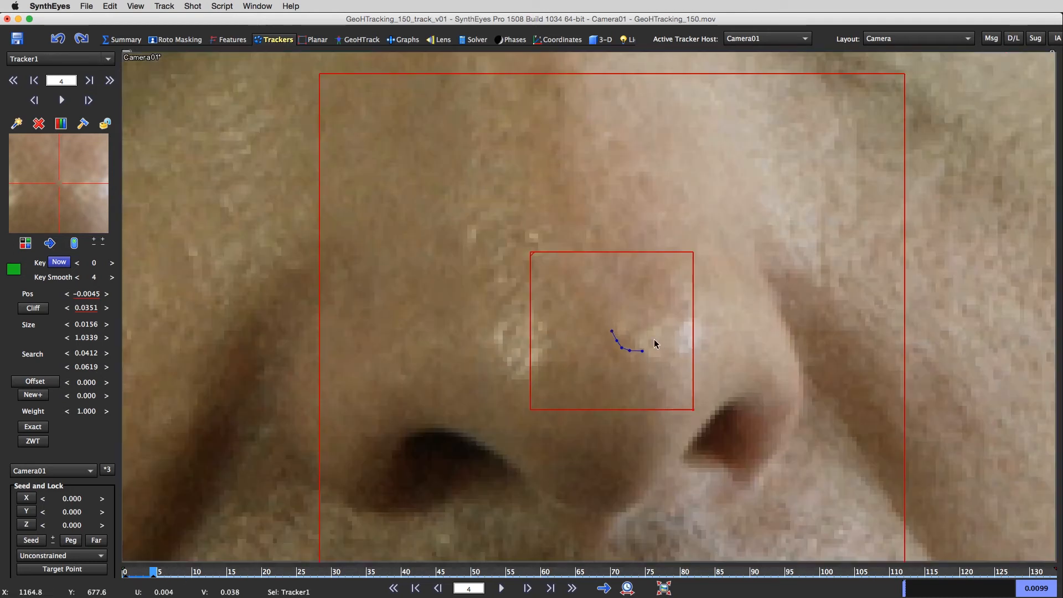
pyautogui.click(135, 6)
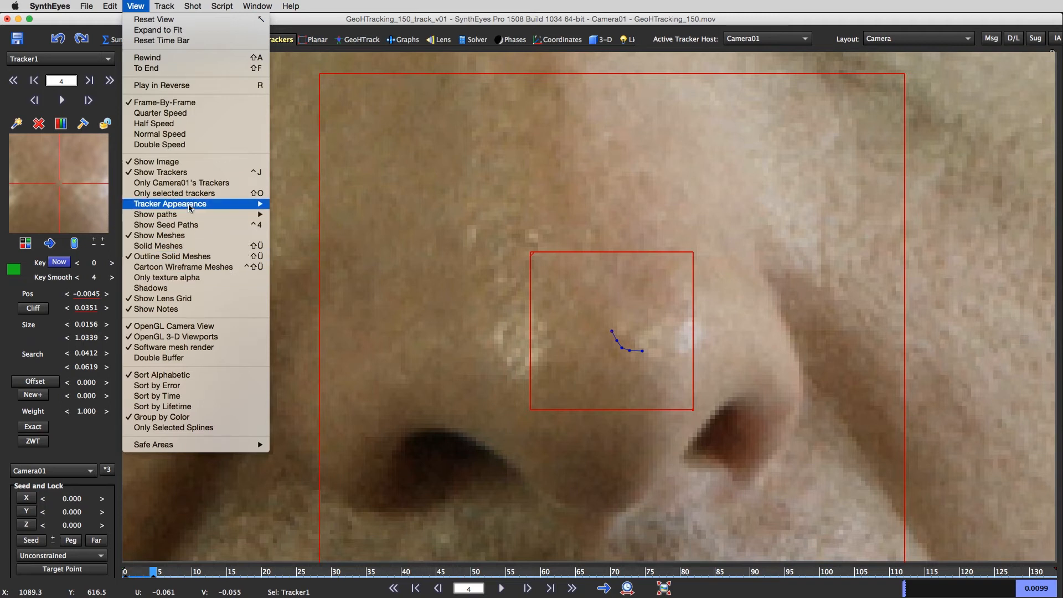
pyautogui.moveTo(191, 204)
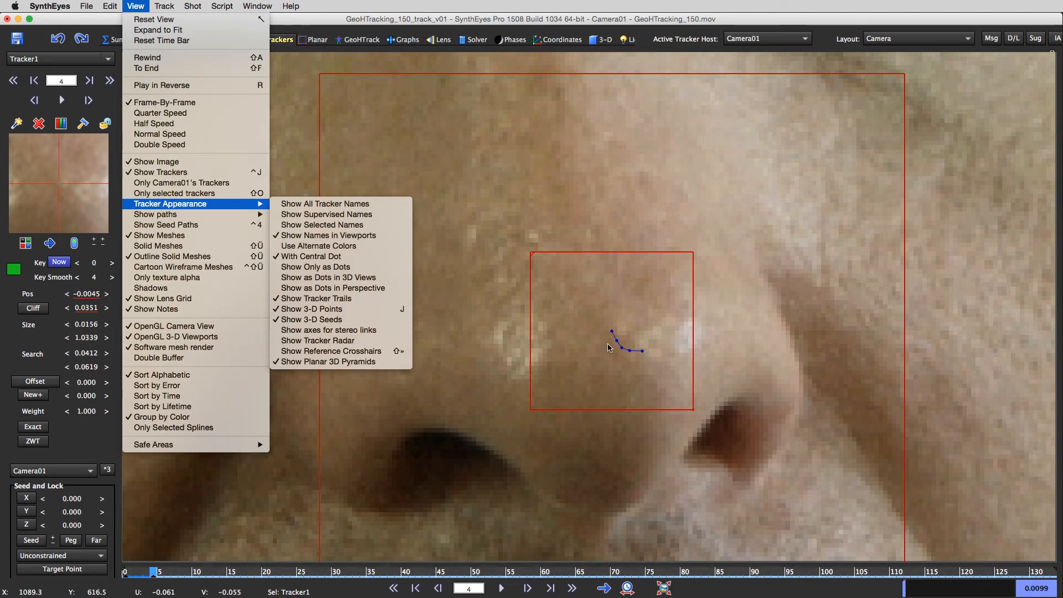
pyautogui.click(361, 3)
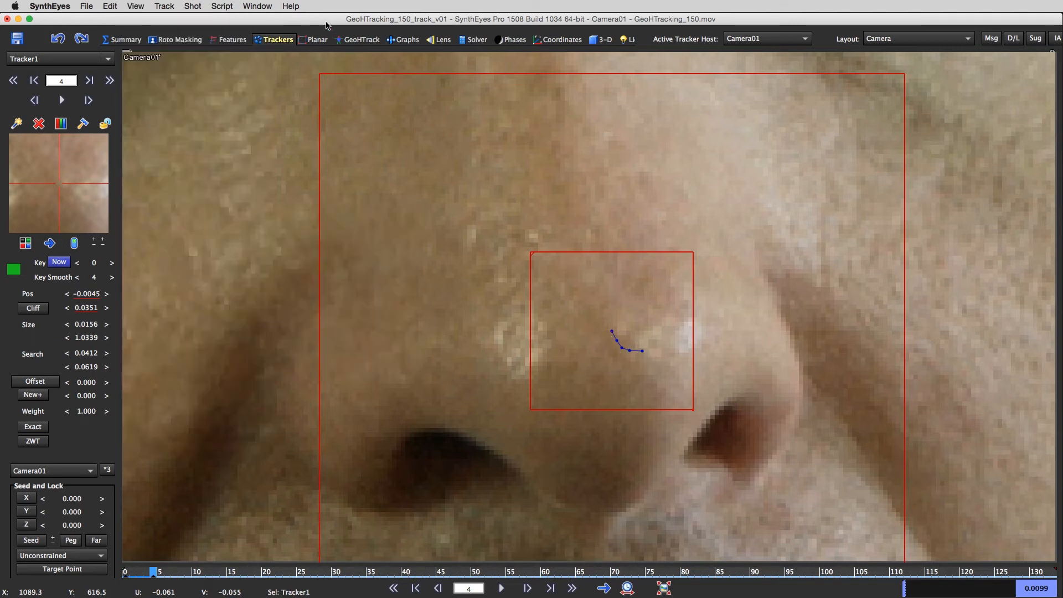
pyautogui.moveTo(148, 569)
pyautogui.mouseDown()
pyautogui.moveTo(123, 573)
pyautogui.moveTo(155, 570)
pyautogui.mouseUp()
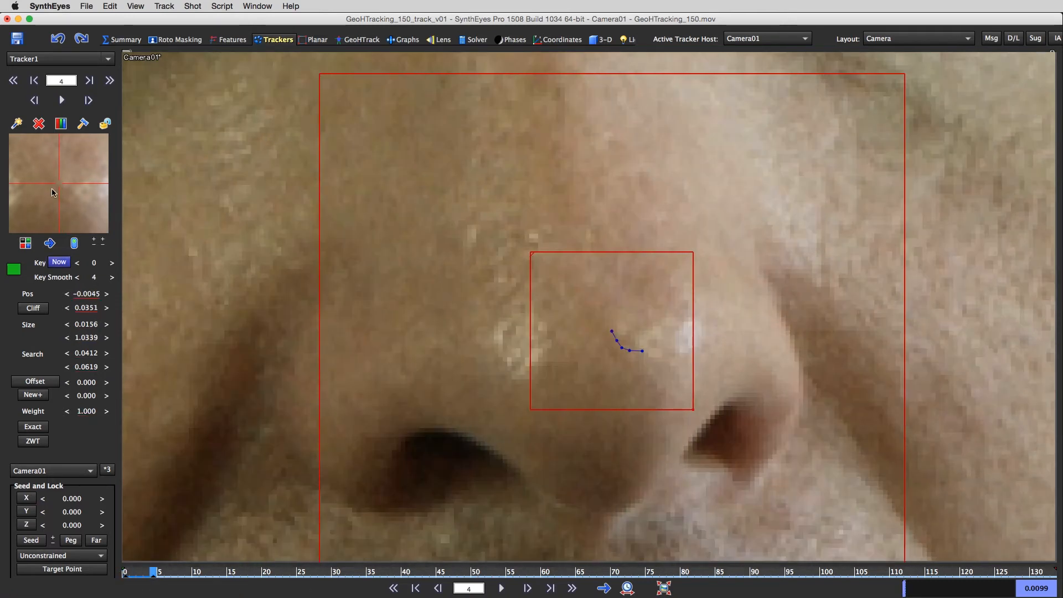
# Step: Track the nose forward to frame 16, keying its position every four frames
pyautogui.scroll(-4, 54, 191)
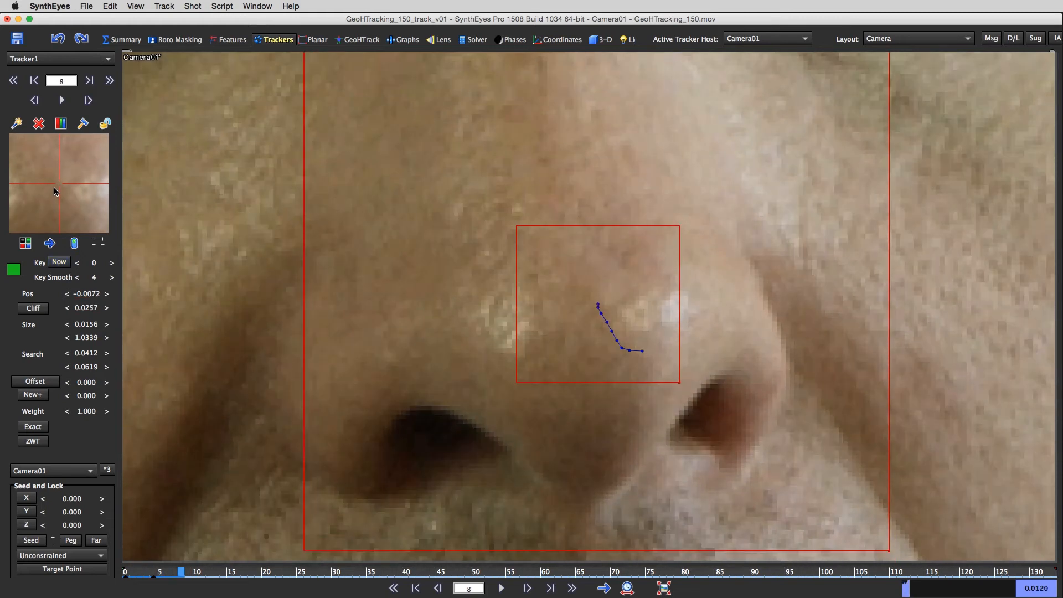
pyautogui.press('d')
pyautogui.press('d')
pyautogui.press('d')
pyautogui.press('d')
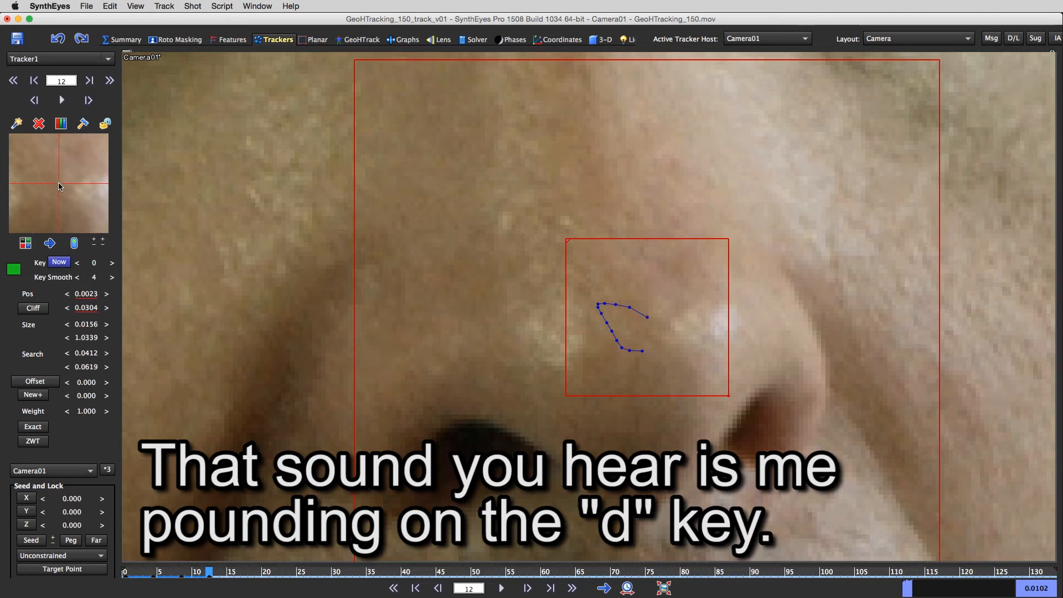
pyautogui.press('d')
pyautogui.press('d')
pyautogui.press('d')
pyautogui.press('d')
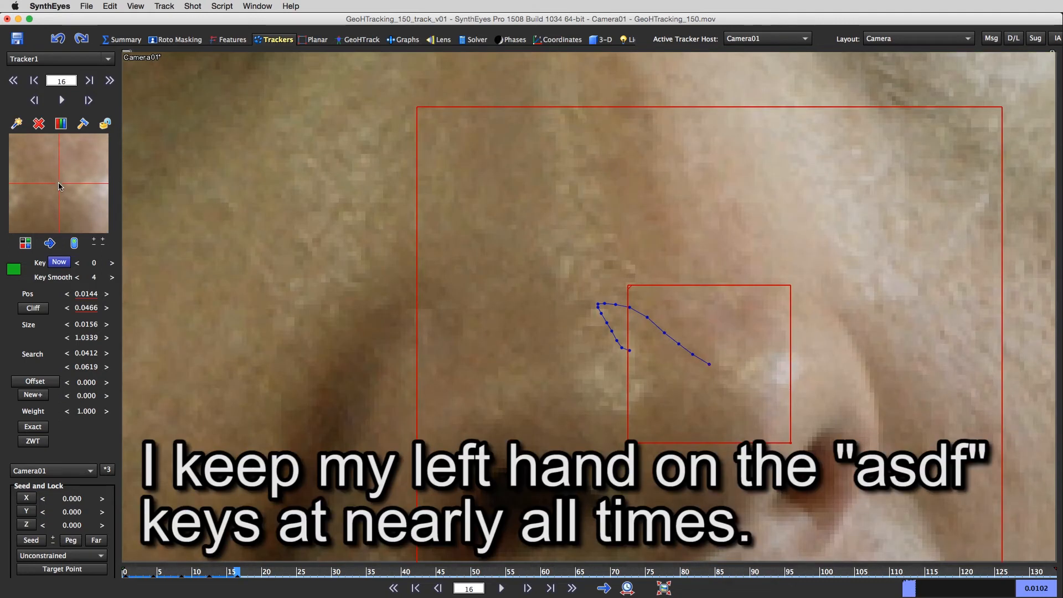
# Step: Continue tracking the nose to frame 24 and key its position there at about 0.0356, 0.0701
pyautogui.press('d')
pyautogui.press('d')
pyautogui.press('d')
pyautogui.press('d')
pyautogui.press('d')
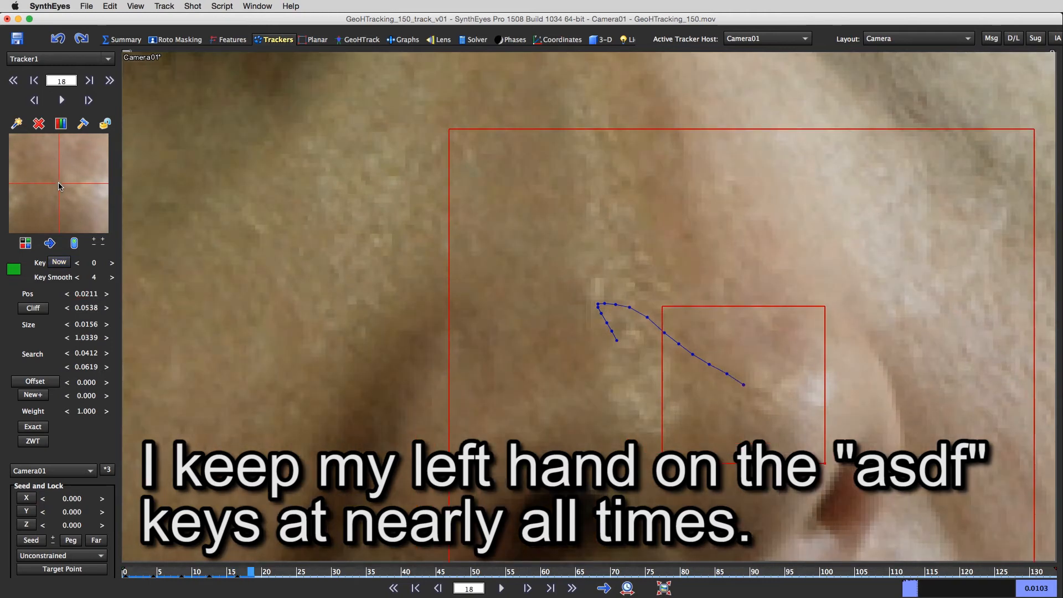
pyautogui.press('d')
pyautogui.press('d')
pyautogui.press('d')
pyautogui.moveTo(58, 183); pyautogui.dragTo(58, 183)
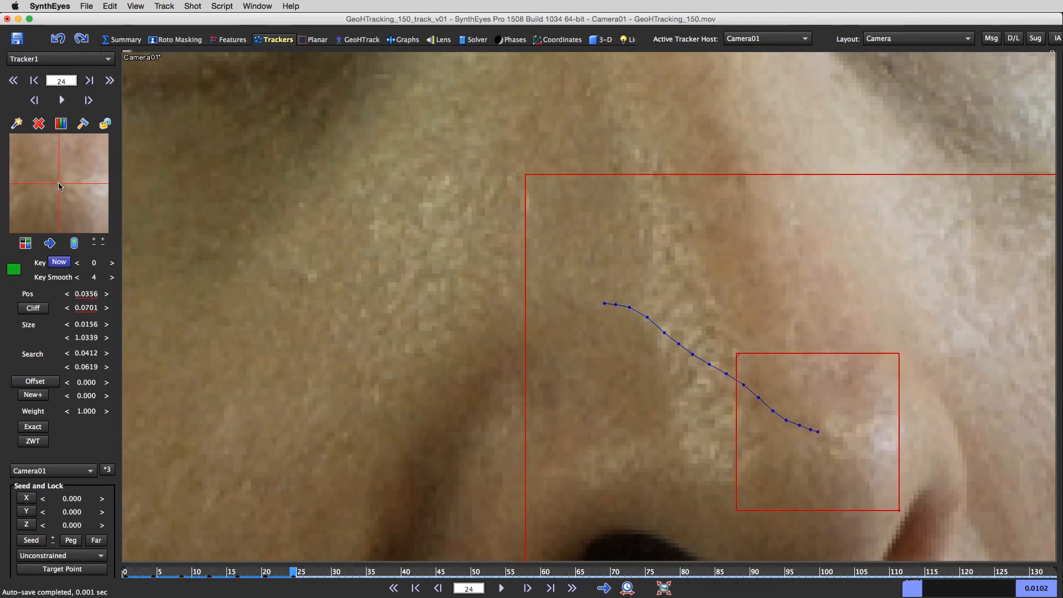
# Step: Go back and forth over the frames leading up to frame 24 to check the nose tracker's path
pyautogui.press('s')
pyautogui.press('s')
pyautogui.press('s')
pyautogui.press('s')
pyautogui.press('s')
pyautogui.press('d')
pyautogui.press('d')
pyautogui.press('d')
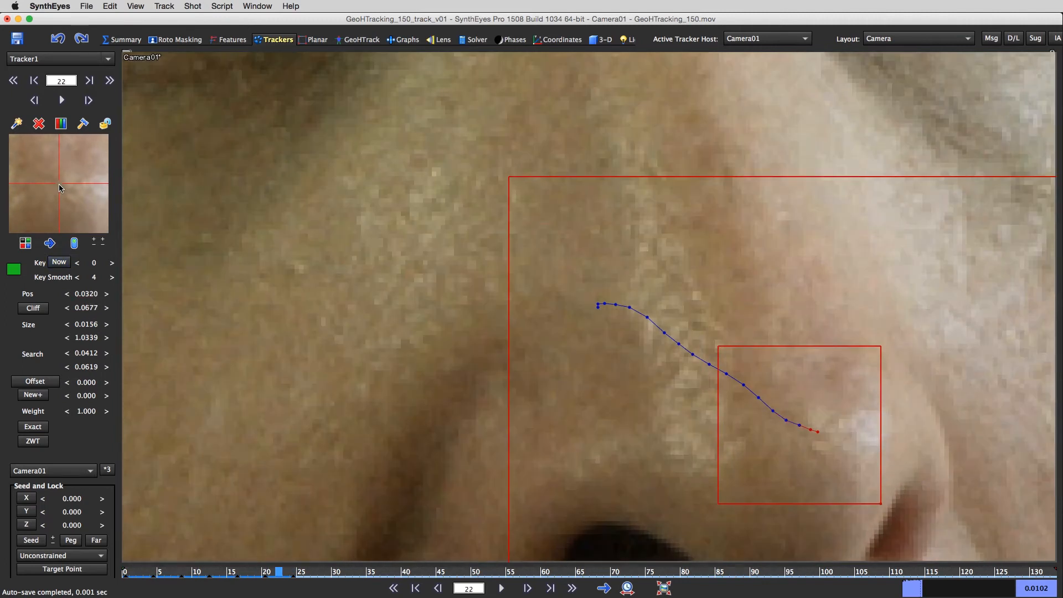
pyautogui.press('d')
pyautogui.press('d')
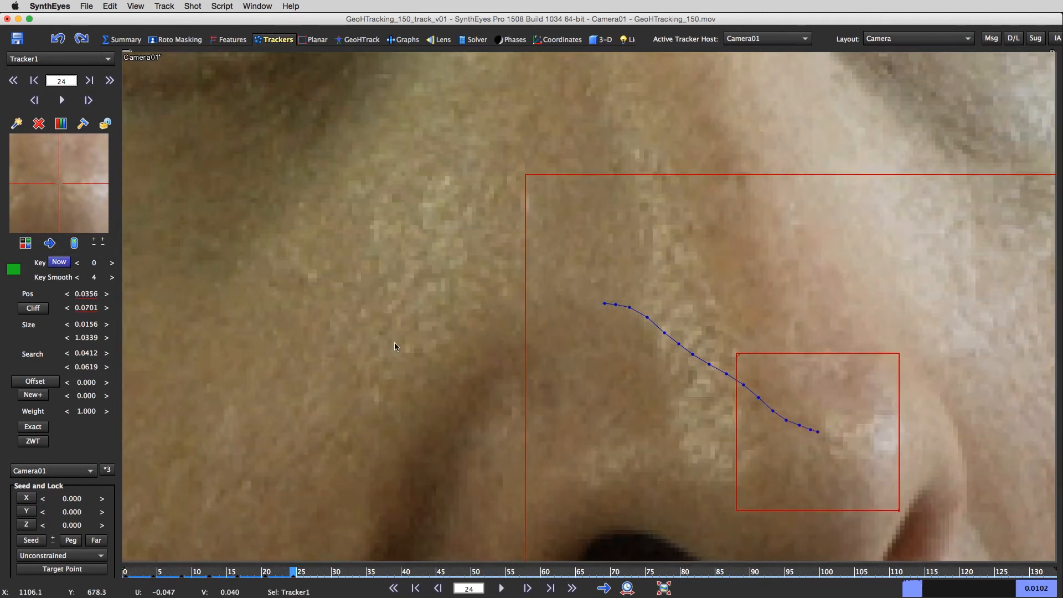
# Step: Compare the nose tracker's placement at frames 0 and 24, close up and against the whole head
pyautogui.moveTo(810, 425); pyautogui.dragTo(596, 293, button='middle')
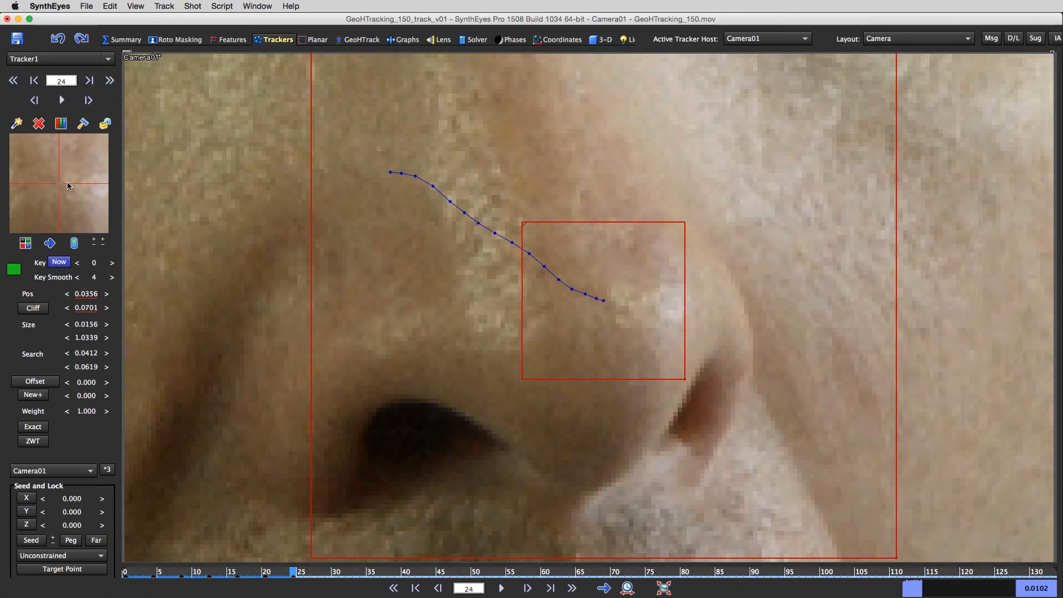
pyautogui.scroll(-6, 503, 316)
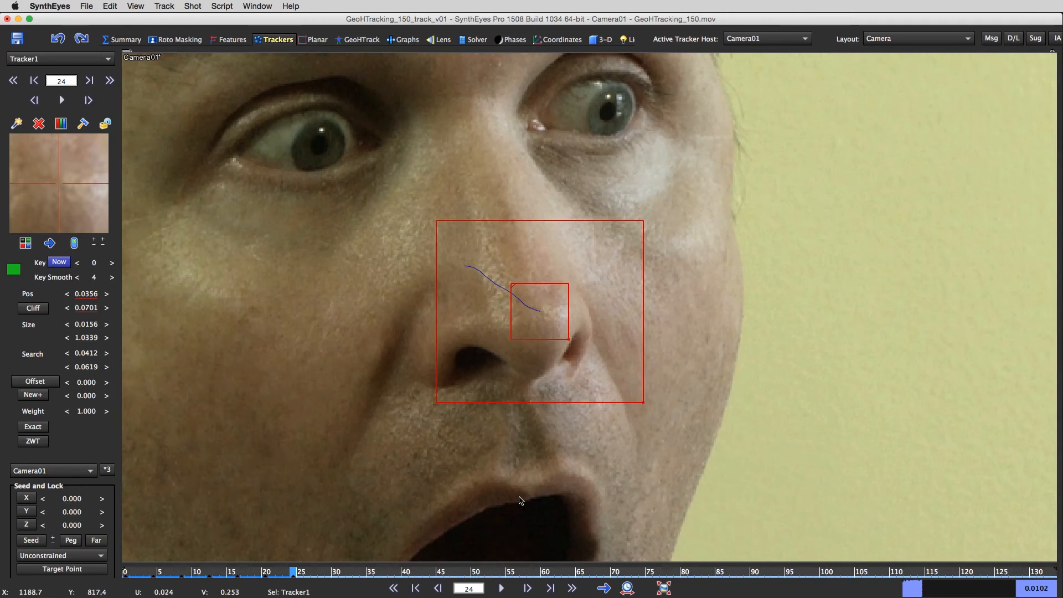
pyautogui.moveTo(293, 575); pyautogui.dragTo(125, 578)
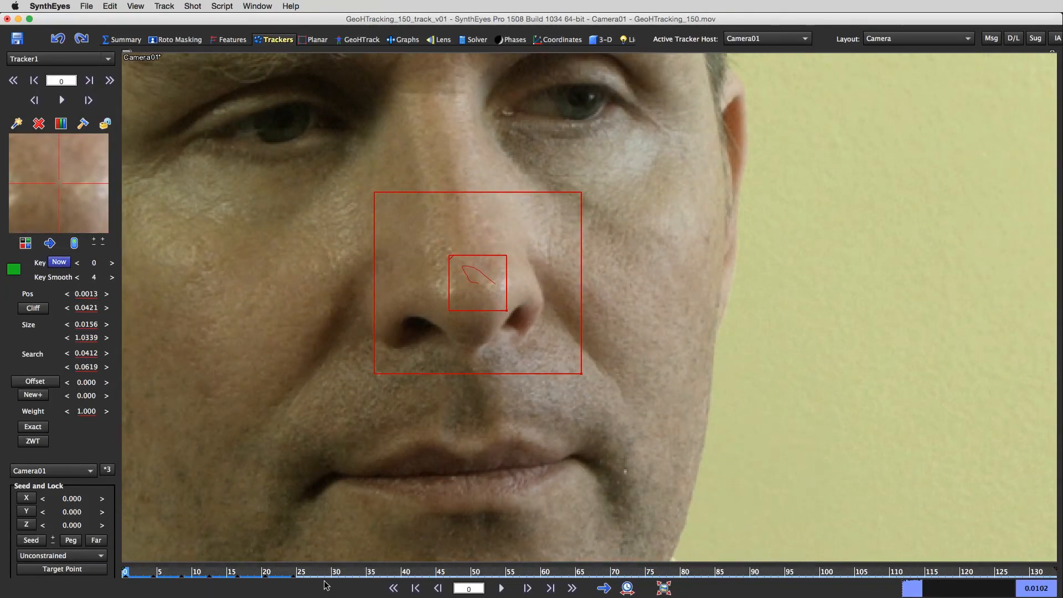
pyautogui.click(293, 578)
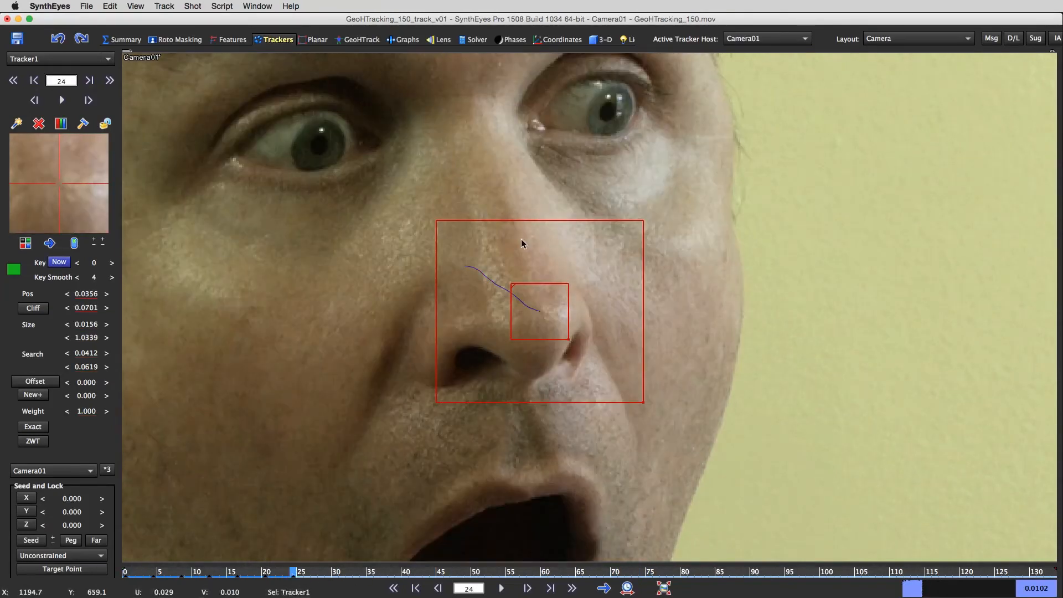
pyautogui.scroll(-5, 703, 300)
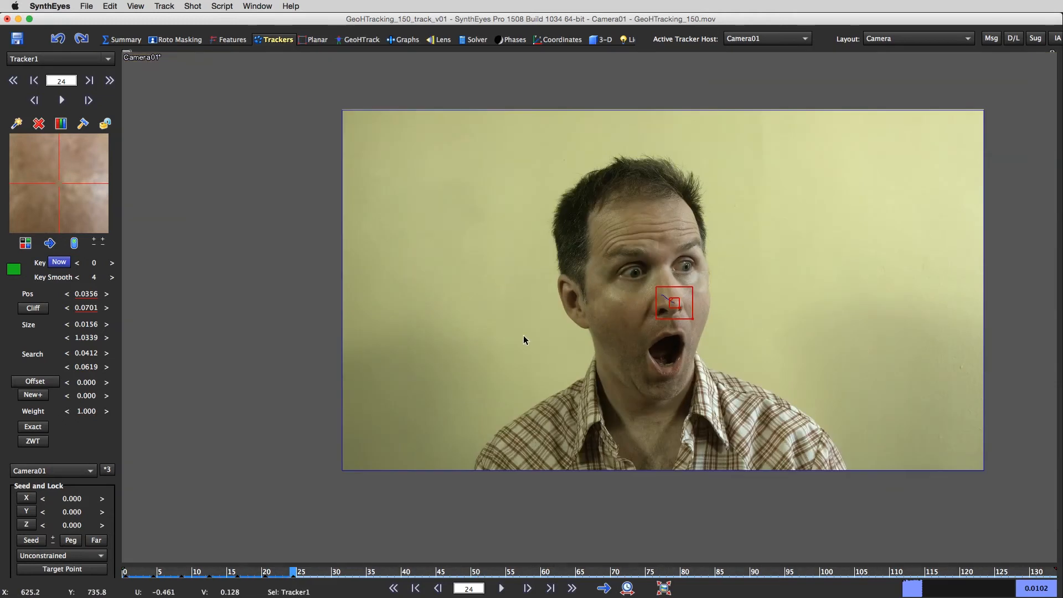
pyautogui.scroll(1, 849, 298)
pyautogui.scroll(-1, 973, 301)
pyautogui.scroll(1, 958, 301)
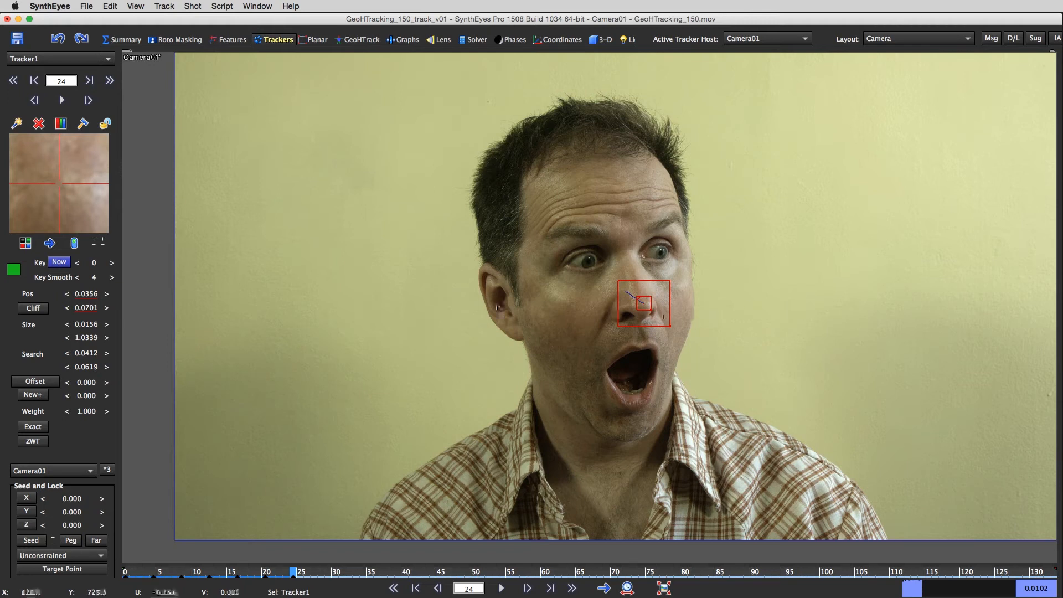
pyautogui.scroll(6, 606, 341)
pyautogui.moveTo(659, 294); pyautogui.dragTo(480, 398, button='middle')
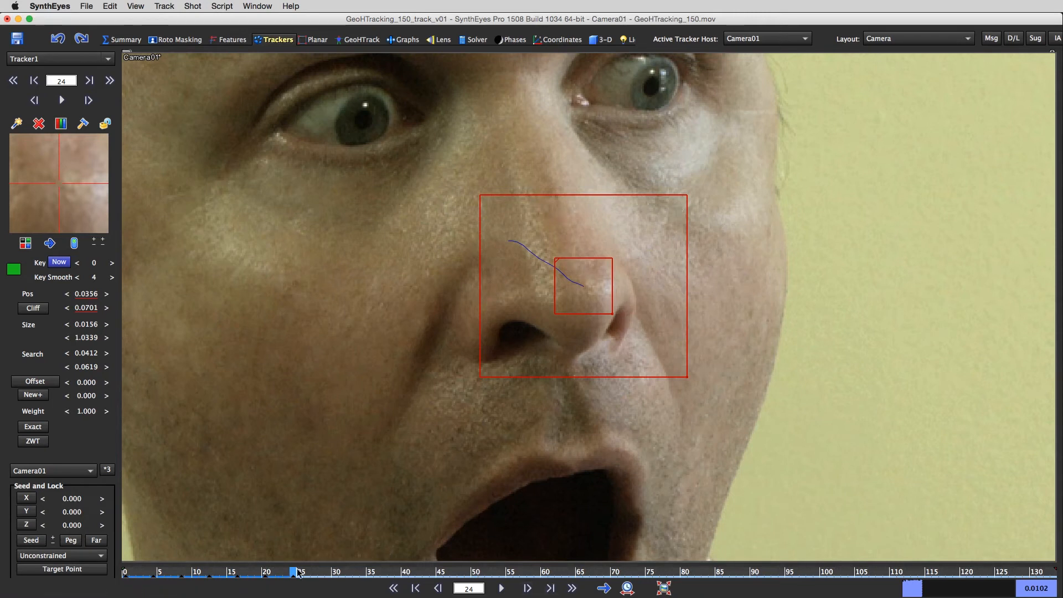
# Step: Adjust the nose tracker at frame 24 to about 0.0358, 0.0701 and track it forward to frame 52 with corrective keys
pyautogui.moveTo(79, 187); pyautogui.dragTo(59, 182)
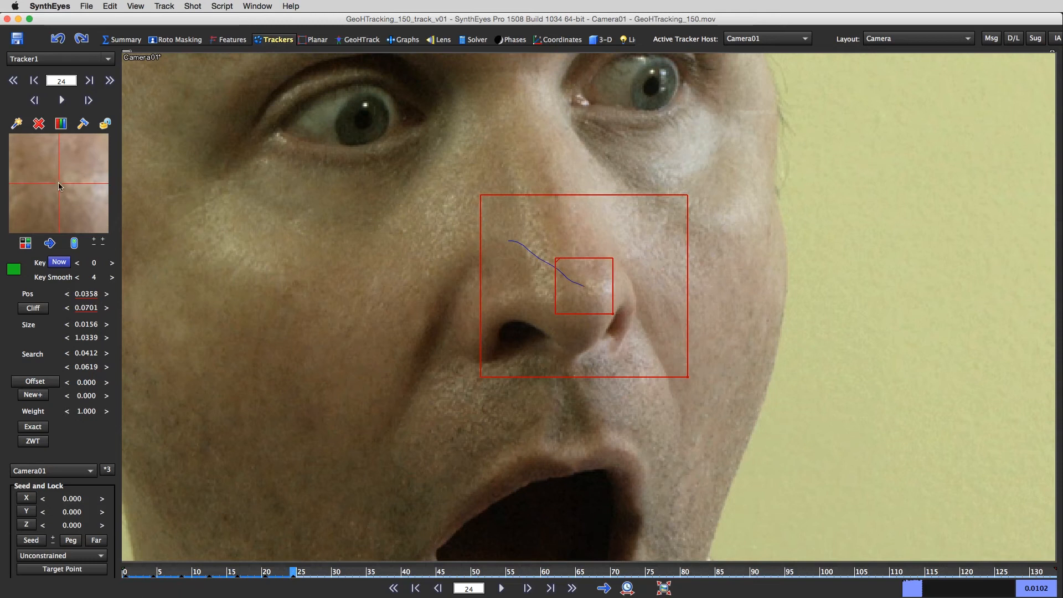
pyautogui.scroll(-3, 94, 196)
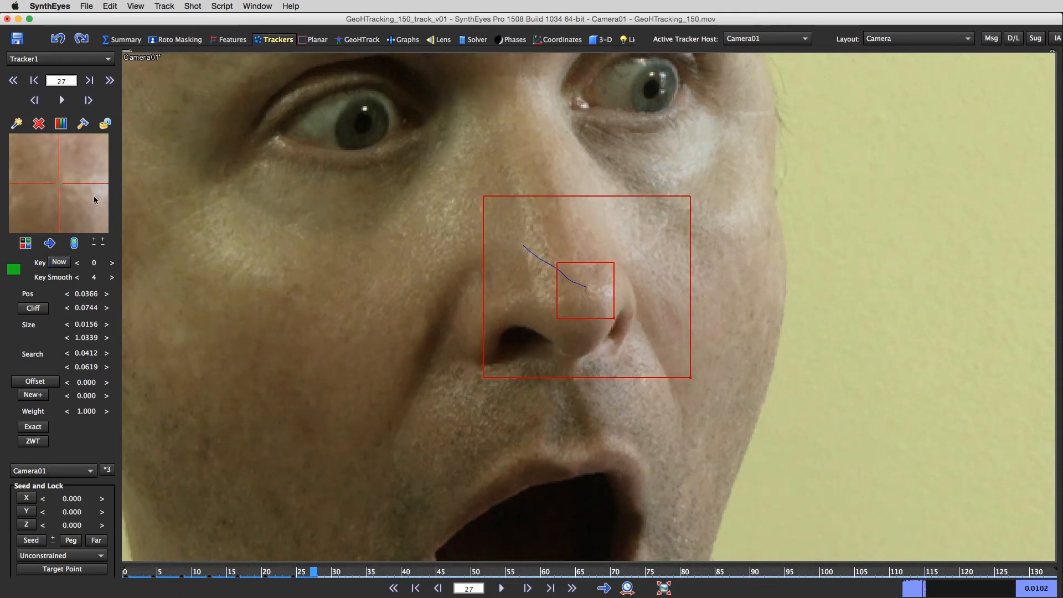
pyautogui.scroll(-1, 94, 196)
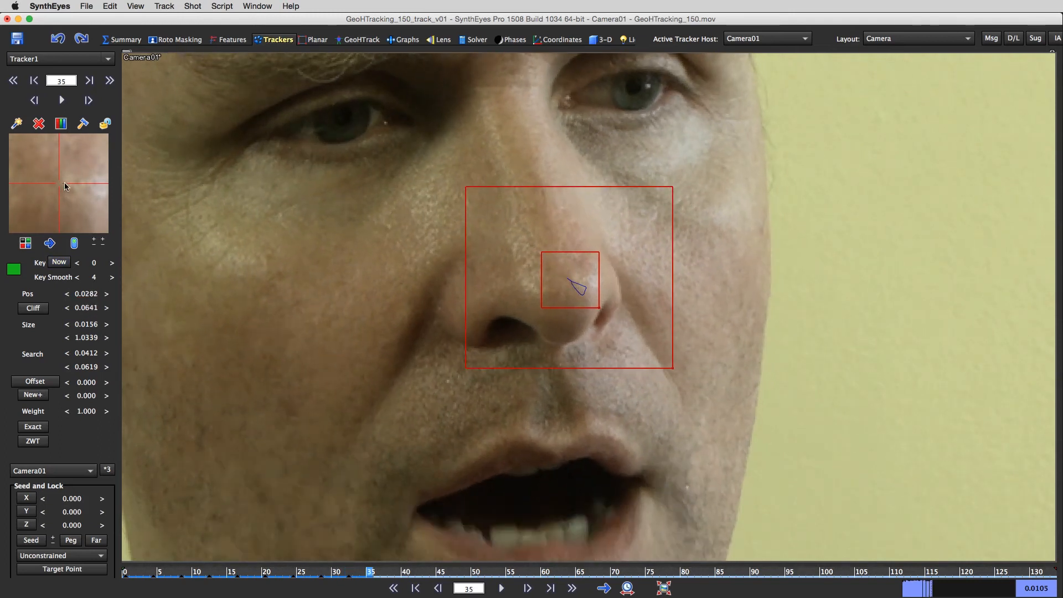
pyautogui.click(59, 186)
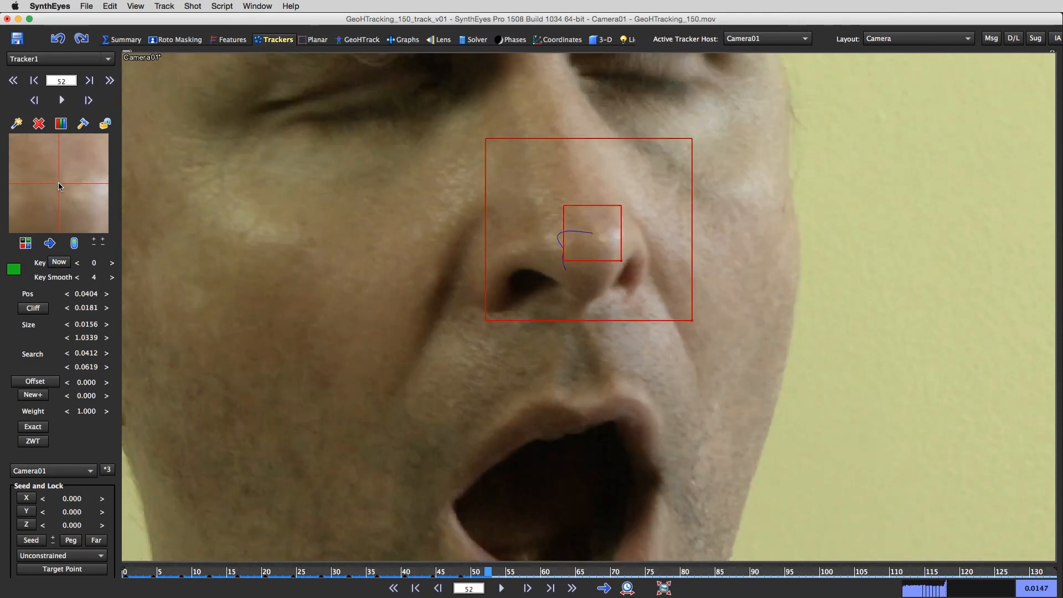
# Step: Correct the nose tracker's position at frame 52 to about 0.0409, 0.0181
pyautogui.click(59, 182)
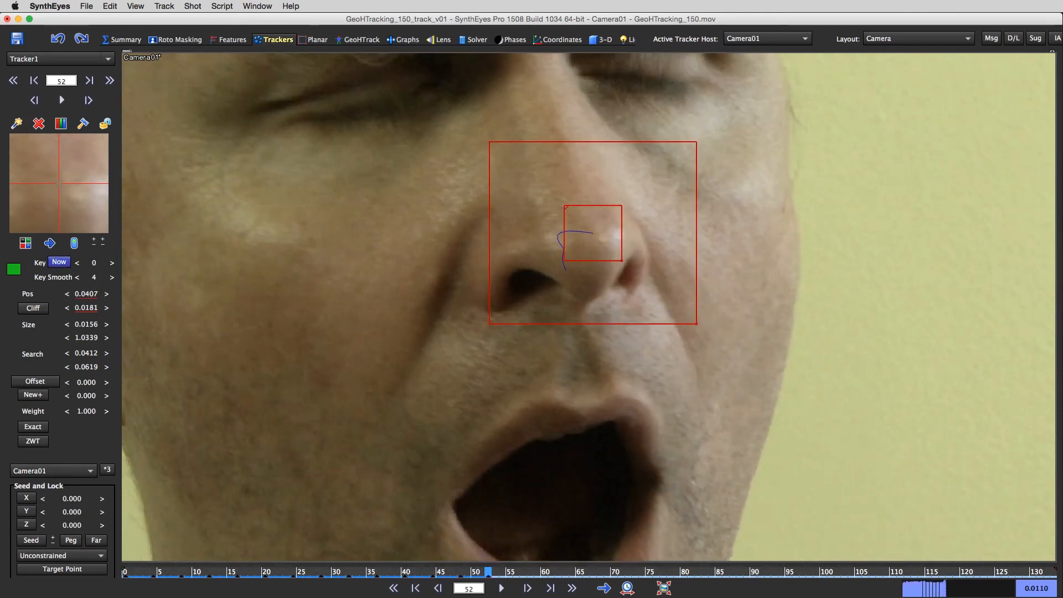
pyautogui.moveTo(655, 224); pyautogui.dragTo(703, 298, button='middle')
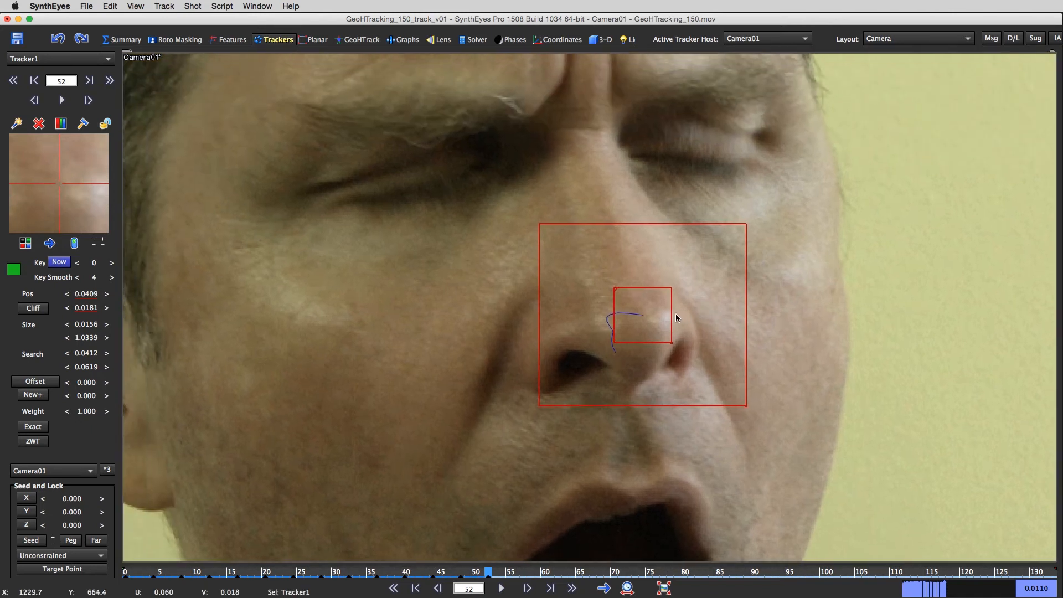
pyautogui.scroll(2, 675, 313)
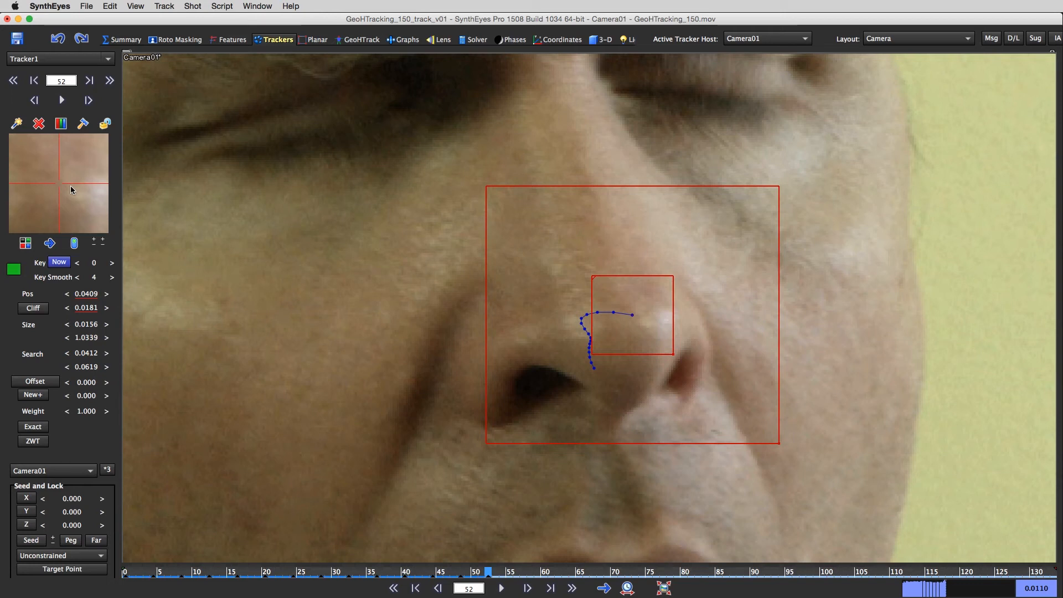
# Step: Track the nose forward to frame 56 and key its position there at about 0.0757, 0.0419
pyautogui.press('d')
pyautogui.press('d')
pyautogui.press('d')
pyautogui.press('d')
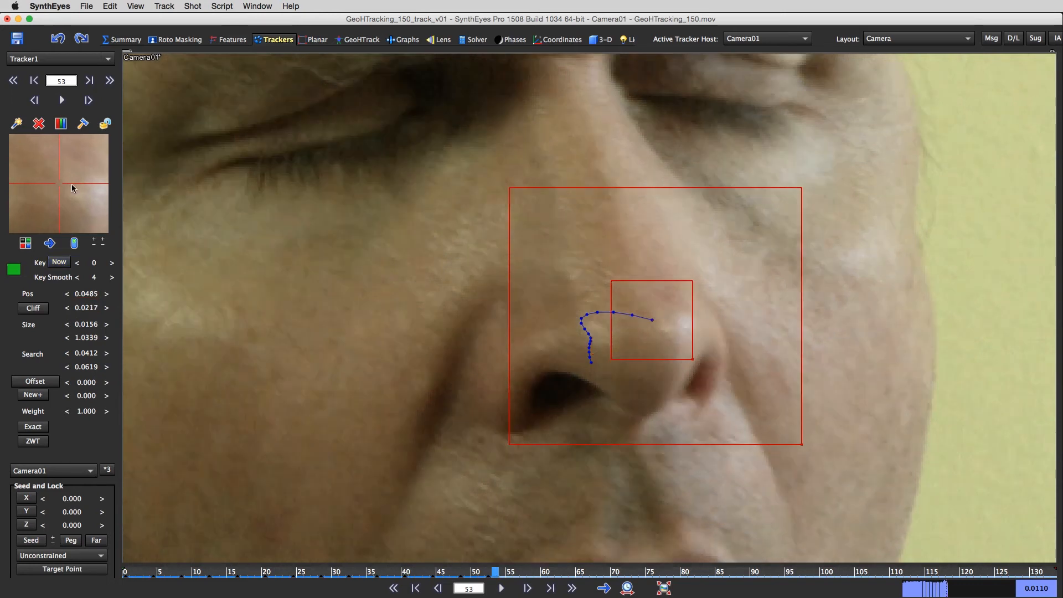
pyautogui.moveTo(71, 184); pyautogui.dragTo(75, 187)
# Step: Track the nose forward to frame 60 and correct its position there to about 0.1302, 0.0746
pyautogui.press('d')
pyautogui.press('d')
pyautogui.press('d')
pyautogui.press('d')
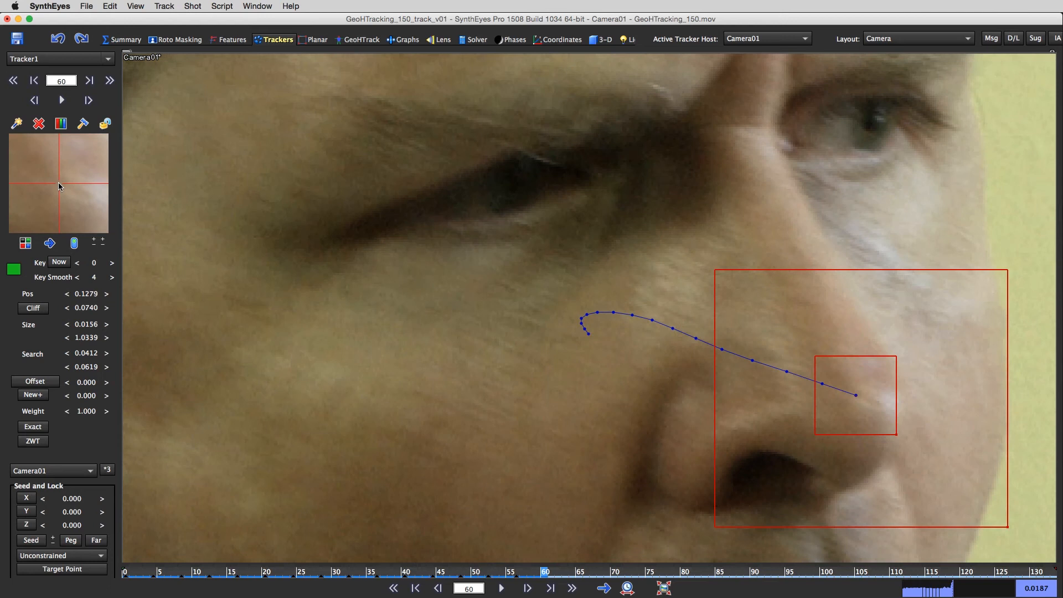
pyautogui.moveTo(59, 183); pyautogui.dragTo(65, 185)
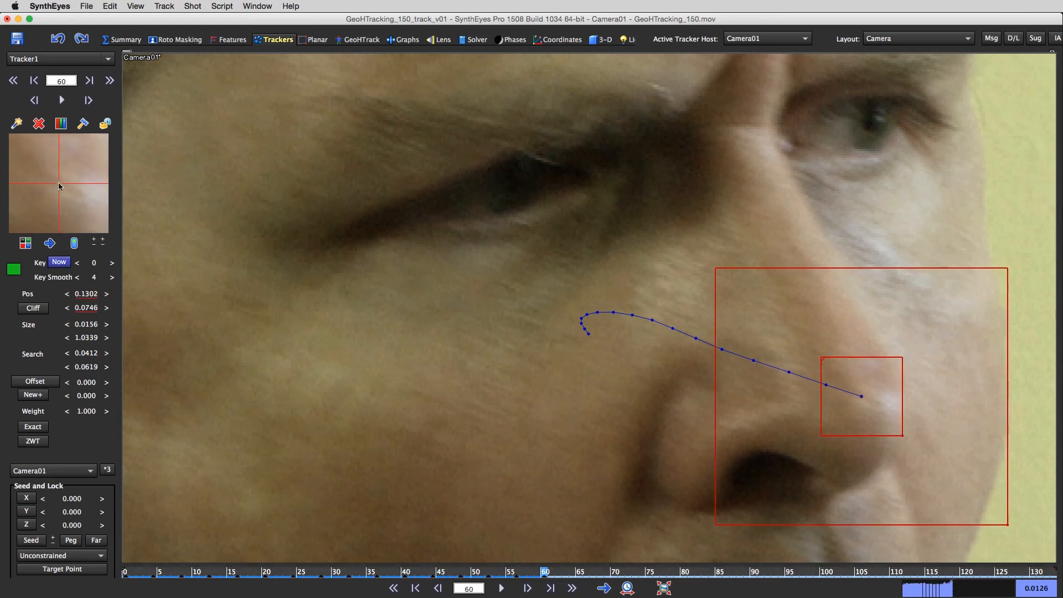
# Step: Step back and forth between frames 52 and 60 to check how steadily the nose tracker holds its feature
pyautogui.press('s')
pyautogui.press('s')
pyautogui.press('s')
pyautogui.press('s')
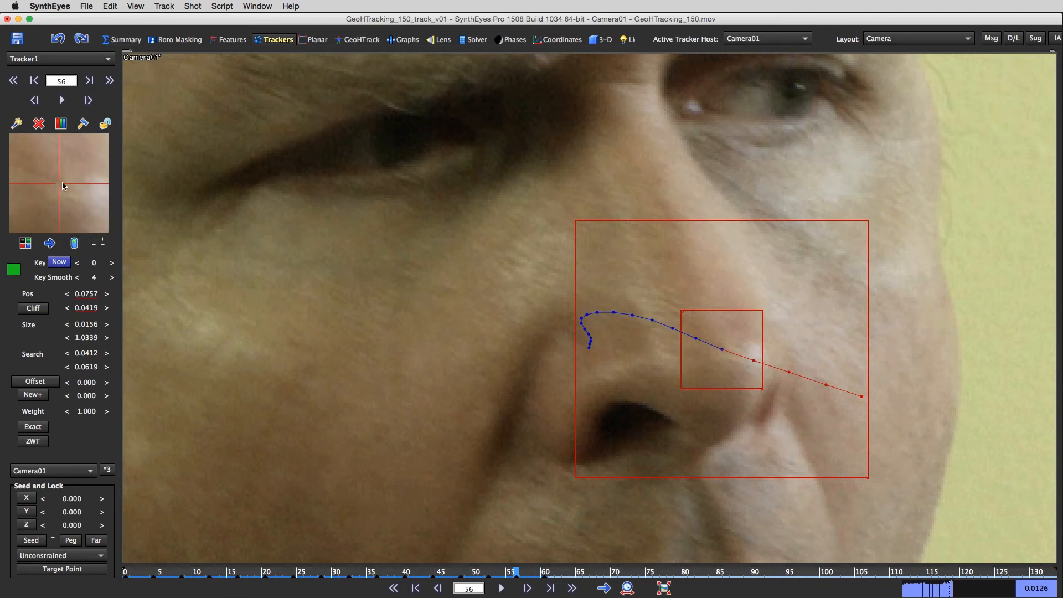
pyautogui.press('d')
pyautogui.press('d')
pyautogui.press('d')
pyautogui.press('d')
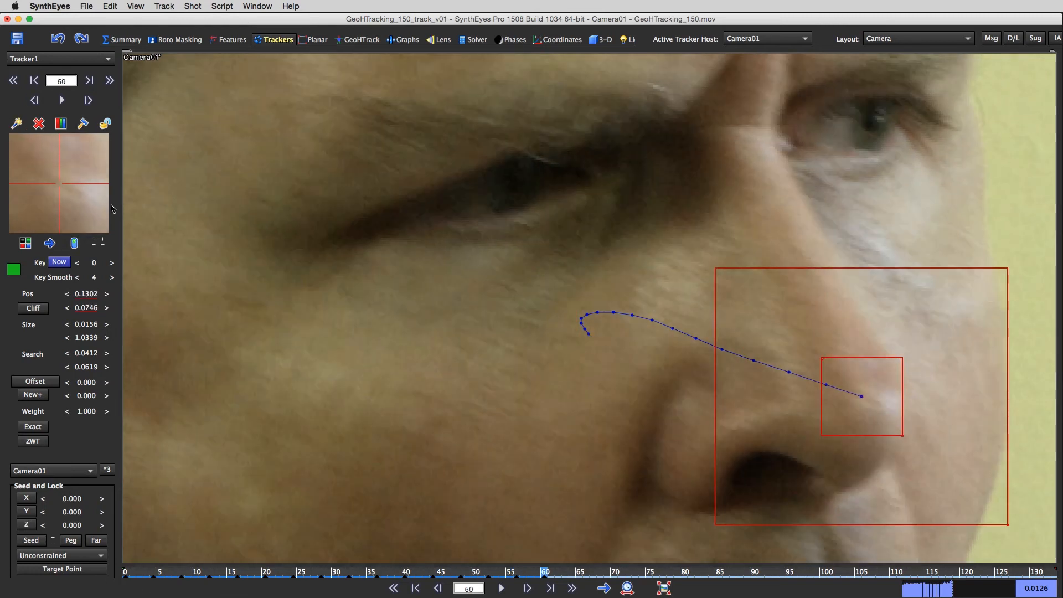
pyautogui.press('s')
pyautogui.press('s')
pyautogui.press('s')
pyautogui.press('s')
pyautogui.press('s')
pyautogui.press('s')
pyautogui.press('s')
pyautogui.press('s')
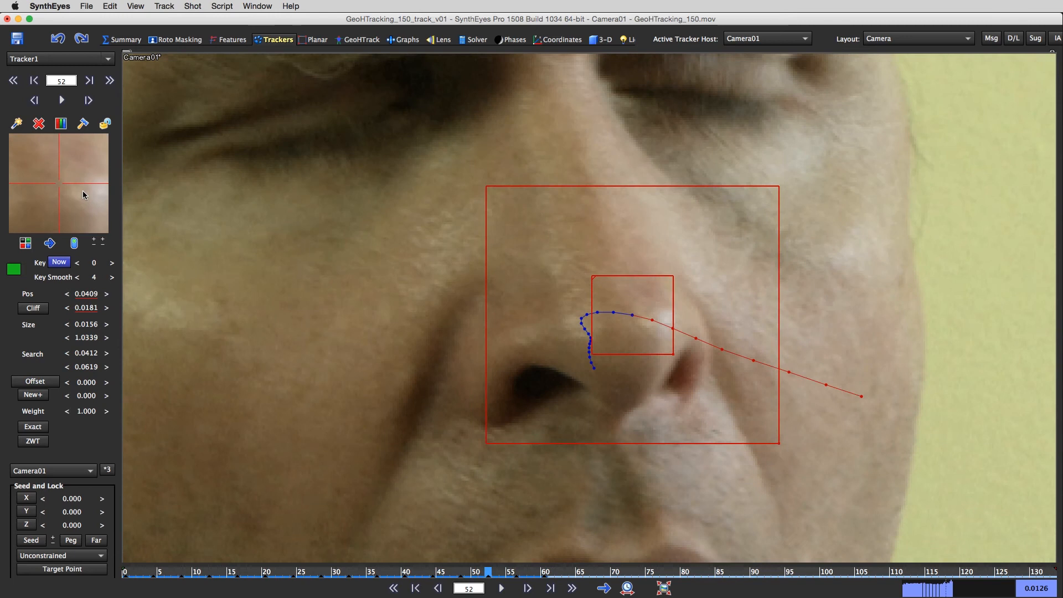
pyautogui.press('d')
pyautogui.press('d')
pyautogui.press('d')
pyautogui.press('d')
pyautogui.press('d')
pyautogui.press('d')
pyautogui.press('d')
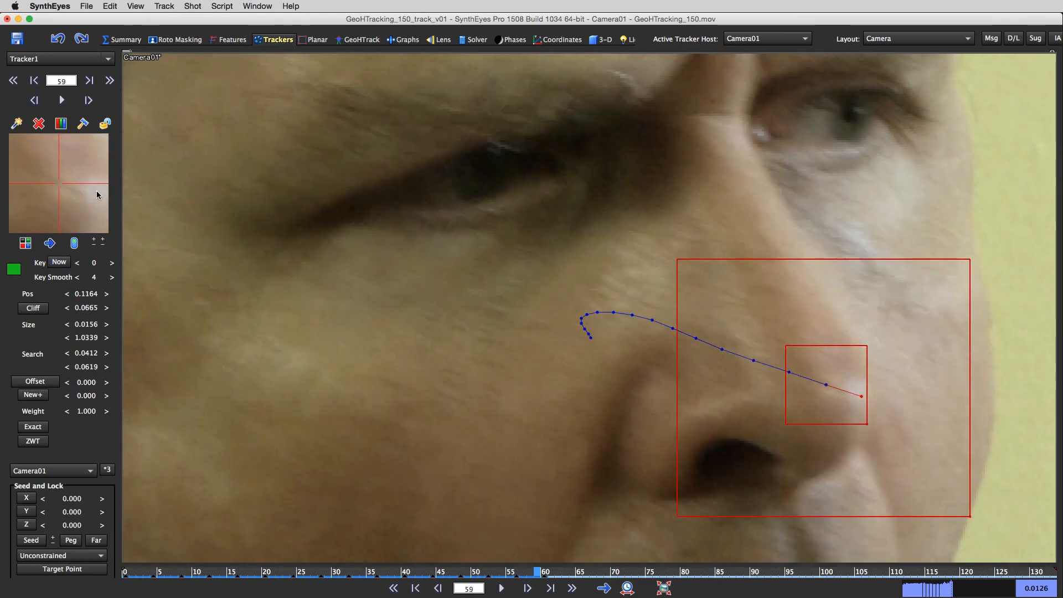
pyautogui.press('d')
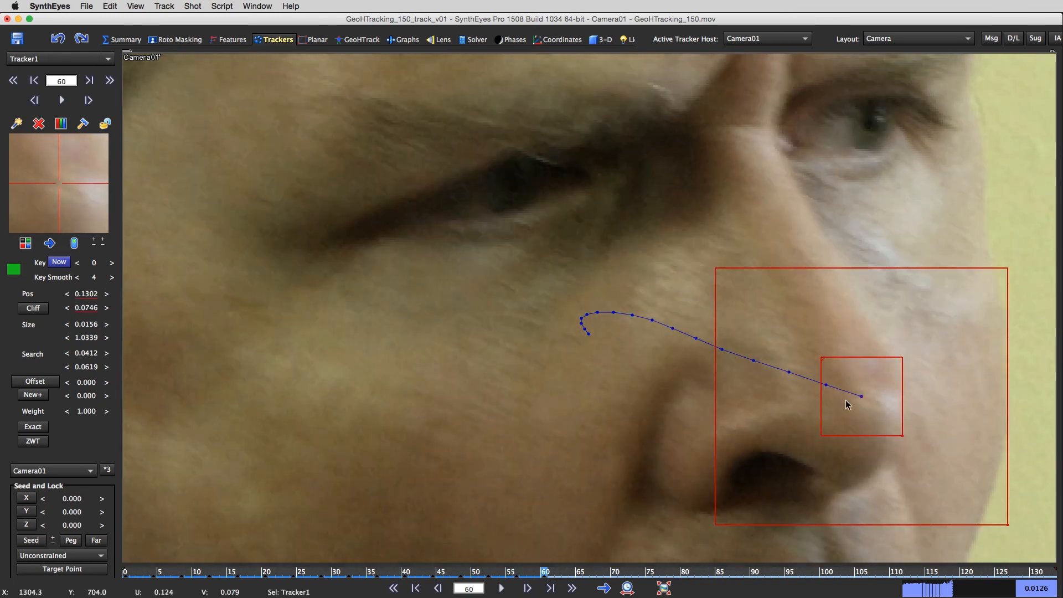
pyautogui.press('s')
pyautogui.press('s')
pyautogui.press('s')
pyautogui.press('s')
pyautogui.press('s')
pyautogui.press('s')
pyautogui.press('d')
pyautogui.press('d')
pyautogui.press('d')
pyautogui.press('d')
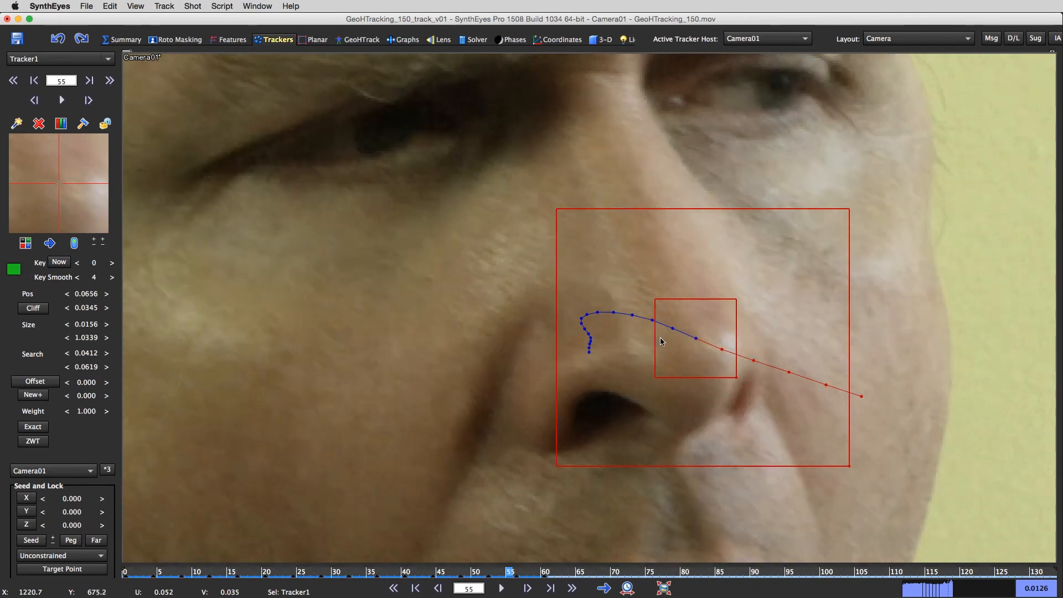
pyautogui.press('d')
pyautogui.press('d')
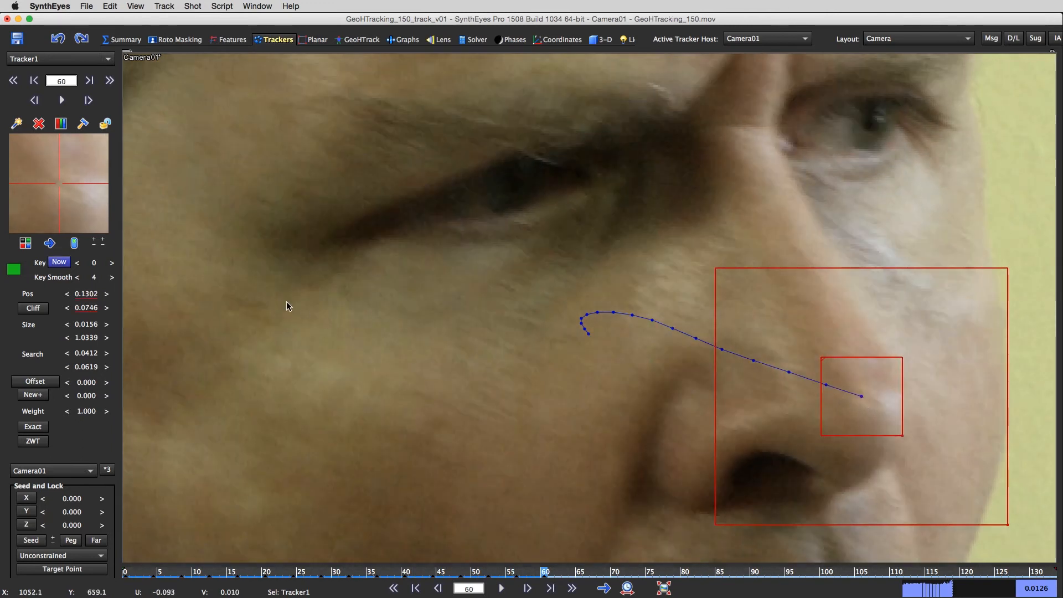
# Step: Track the nose forward to frame 64, correct its position there to about 0.1774, 0.0975, and review the neighbouring frames
pyautogui.press('d')
pyautogui.press('d')
pyautogui.press('d')
pyautogui.press('d')
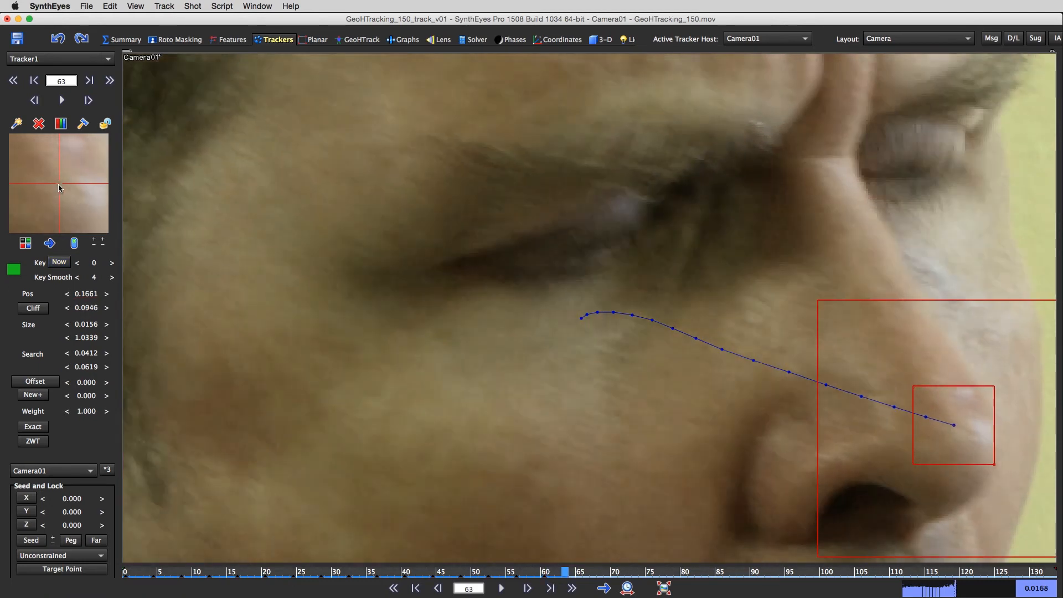
pyautogui.moveTo(980, 430); pyautogui.dragTo(982, 429)
pyautogui.press('s')
pyautogui.press('s')
pyautogui.press('s')
pyautogui.press('s')
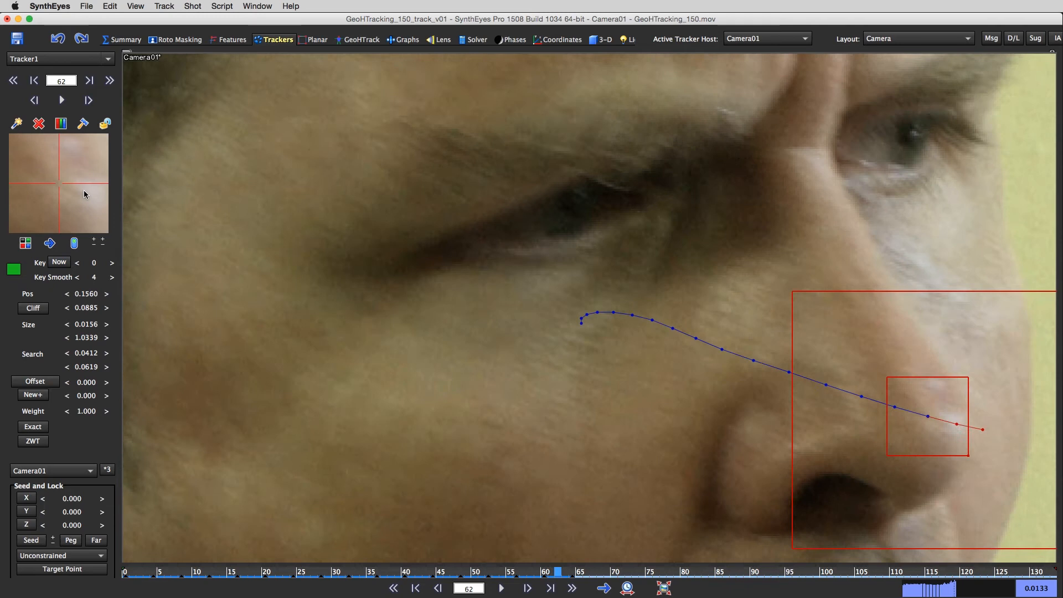
pyautogui.press('d')
pyautogui.press('d')
pyautogui.press('d')
pyautogui.press('d')
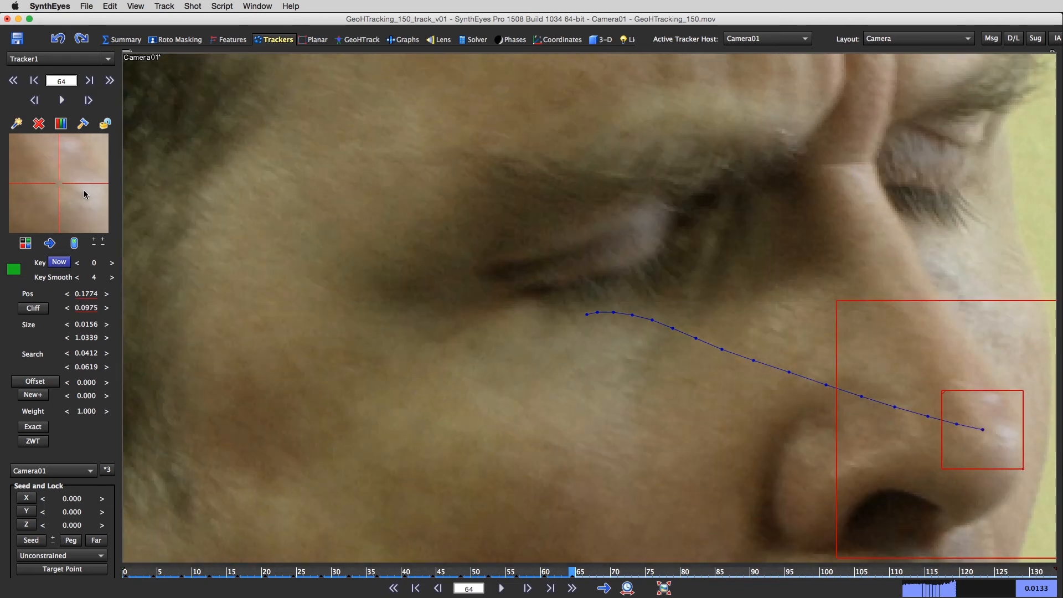
# Step: Track the nose forward from frame 64 to frame 70, correcting the tracker's position along the way
pyautogui.moveTo(614, 372); pyautogui.dragTo(422, 294, button='middle')
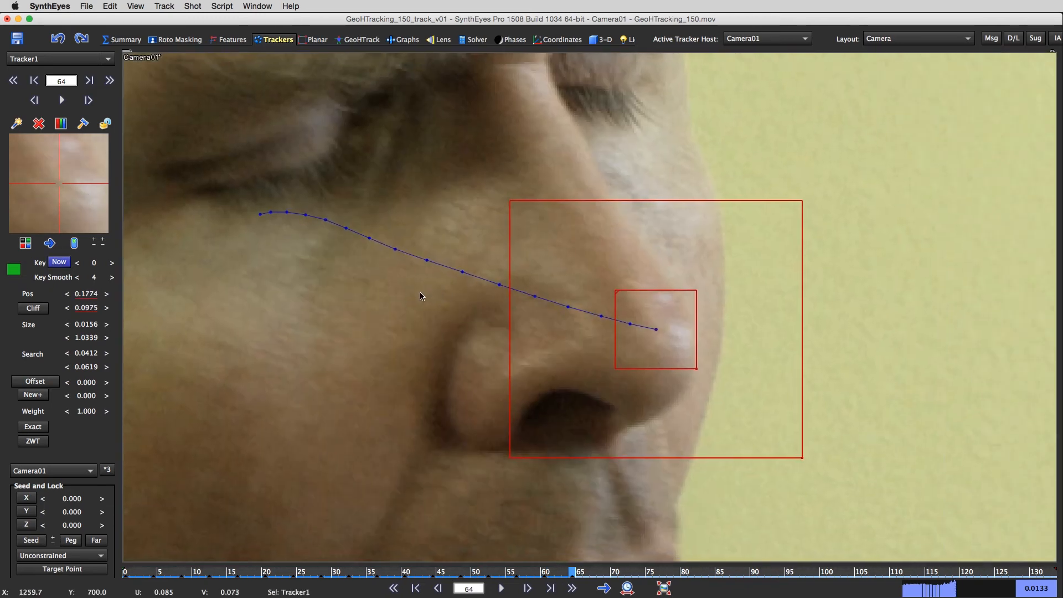
pyautogui.press('d')
pyautogui.press('d')
pyautogui.press('d')
pyautogui.press('d')
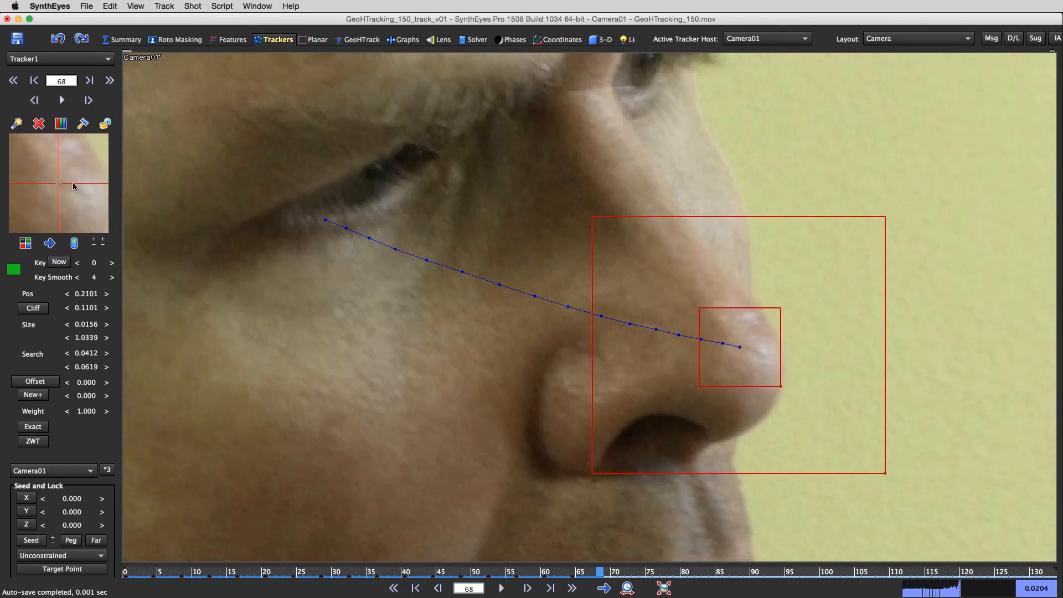
pyautogui.press('d')
pyautogui.press('d')
pyautogui.press('d')
pyautogui.press('d')
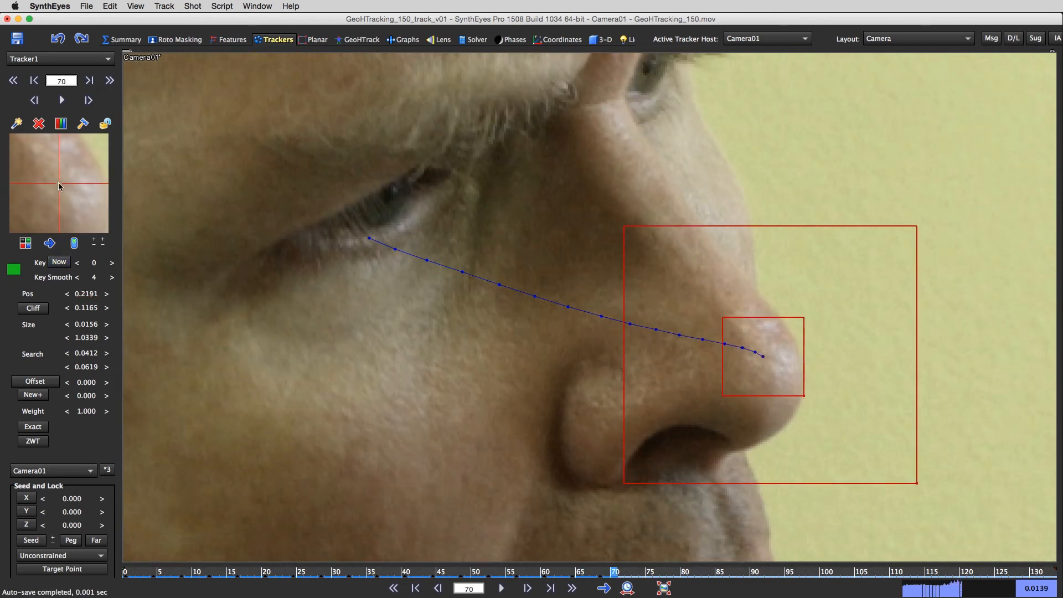
pyautogui.moveTo(63, 181); pyautogui.dragTo(69, 177)
# Step: Track the nose forward to frame 76, check the preceding frames, and key its position there at about 0.2230, 0.1161
pyautogui.press('d')
pyautogui.press('d')
pyautogui.press('d')
pyautogui.press('d')
pyautogui.press('s')
pyautogui.press('s')
pyautogui.press('s')
pyautogui.press('s')
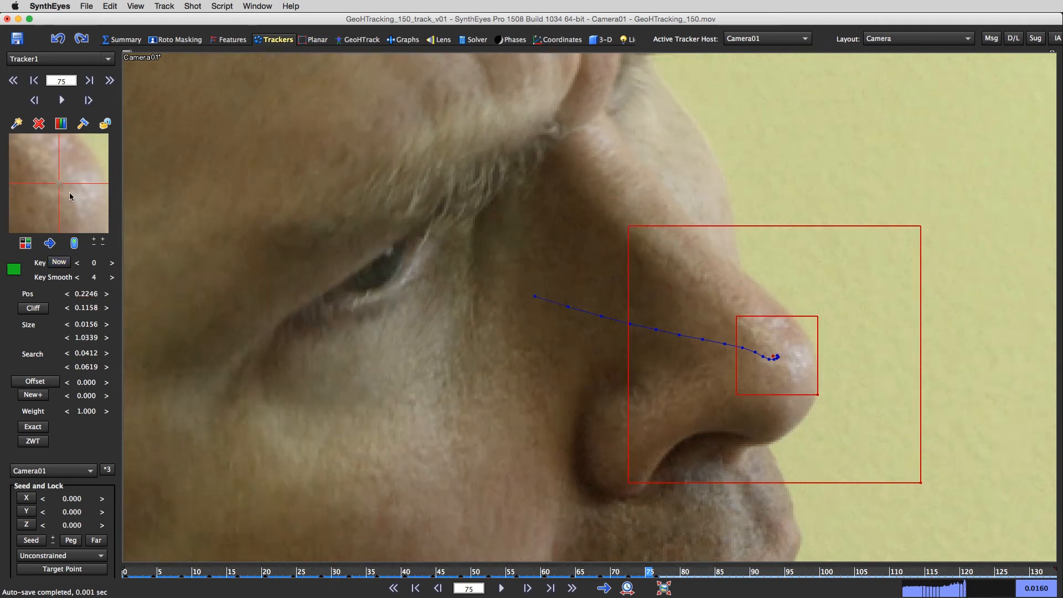
pyautogui.press('d')
pyautogui.press('d')
pyautogui.press('d')
pyautogui.press('d')
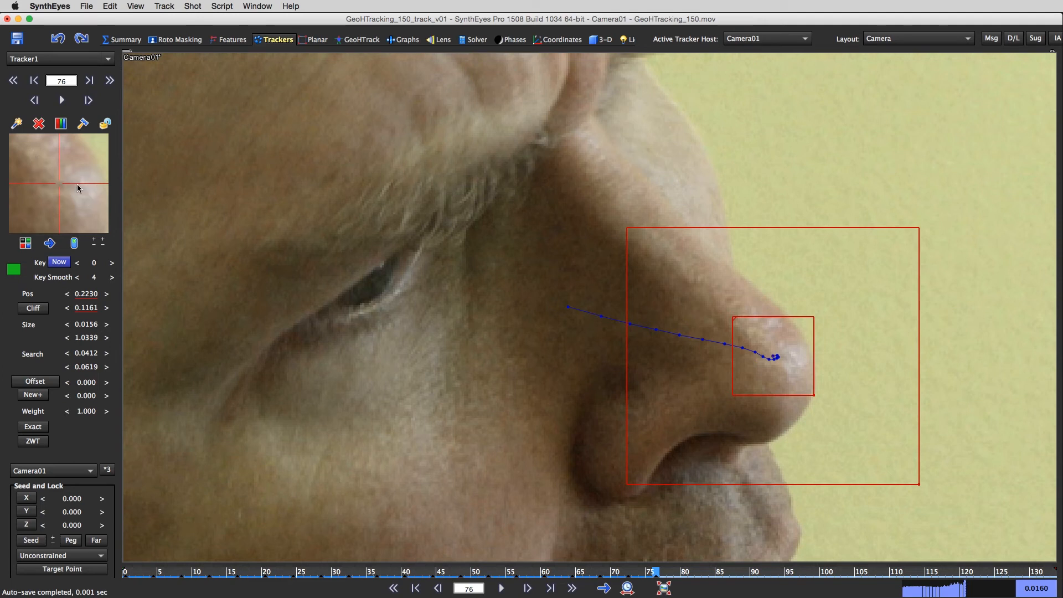
# Step: Track the nose forward to frame 80, key its position there at about 0.2052, 0.1227, and check the following frames
pyautogui.scroll(-4, 80, 197)
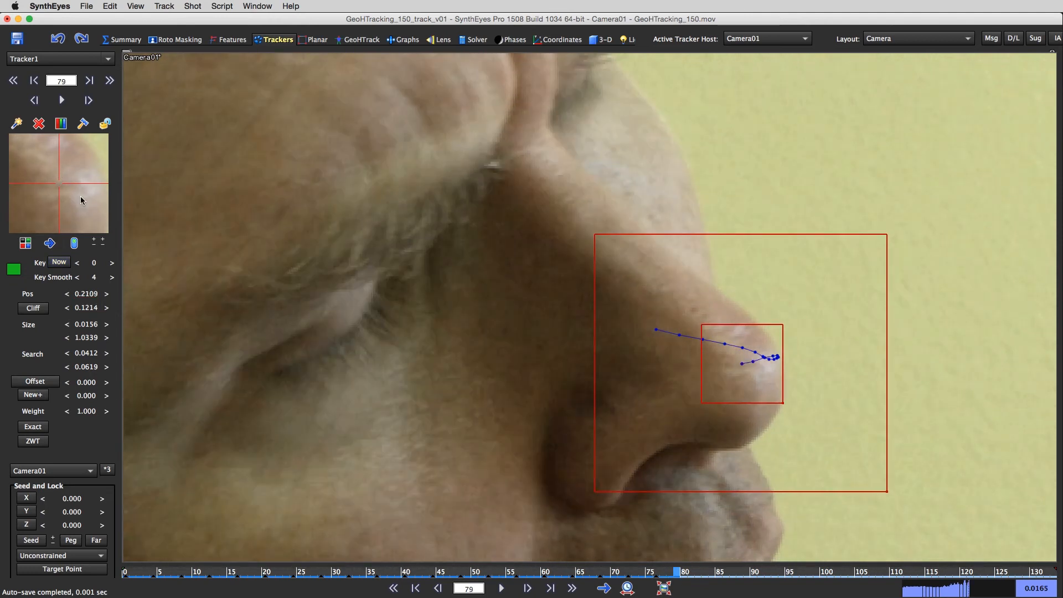
pyautogui.moveTo(78, 195); pyautogui.dragTo(76, 199)
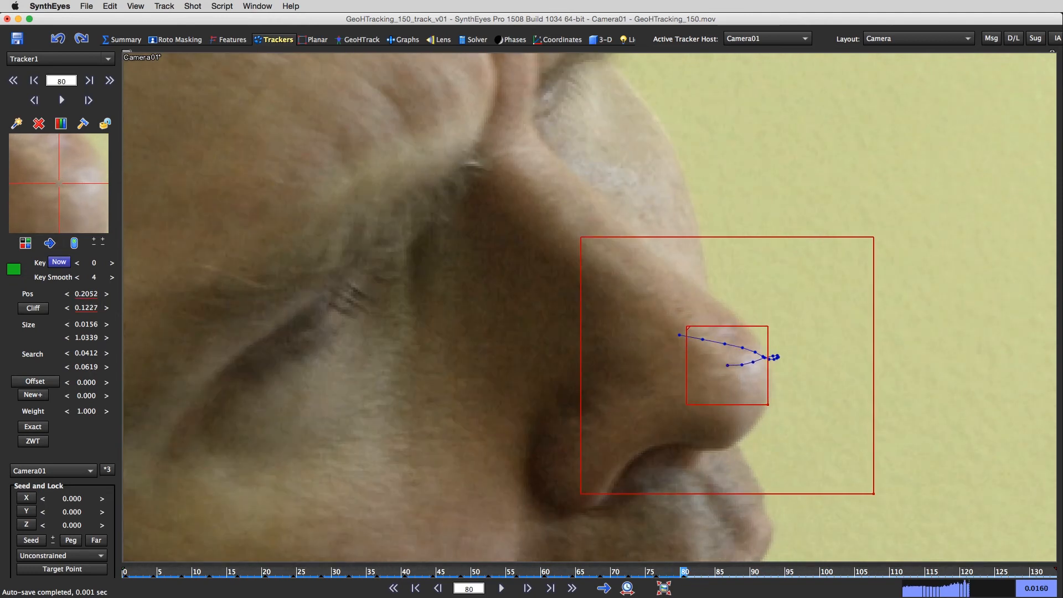
pyautogui.scroll(-3, 60, 187)
pyautogui.scroll(3, 60, 187)
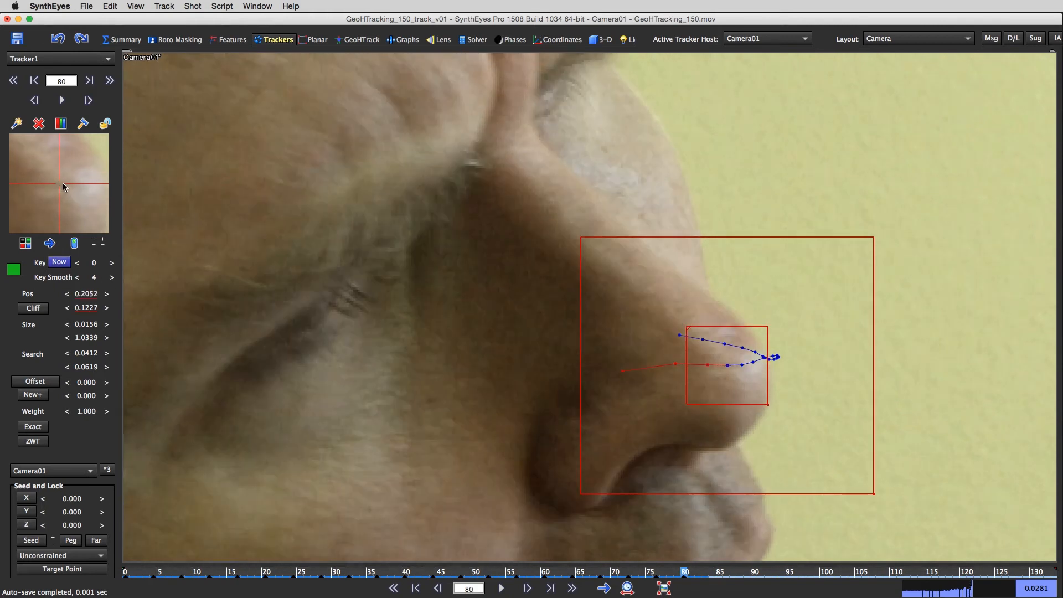
pyautogui.scroll(-2, 653, 385)
pyautogui.scroll(2, 648, 388)
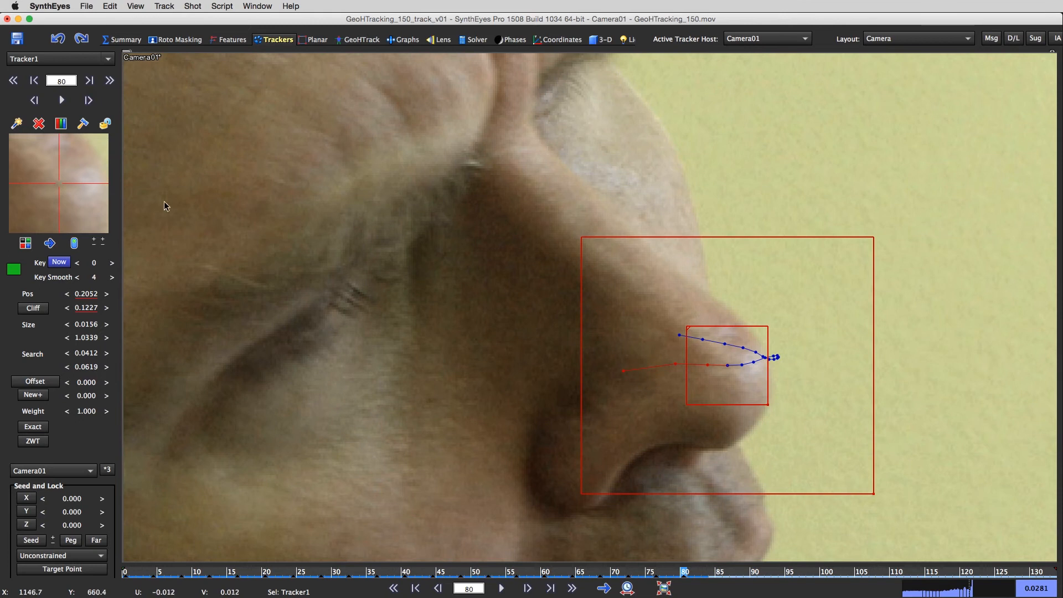
# Step: Key the nose tracker at about 0.1972, 0.1224 on frame 81 and at about 0.1844, 0.1210 on frame 82
pyautogui.scroll(-1, 53, 191)
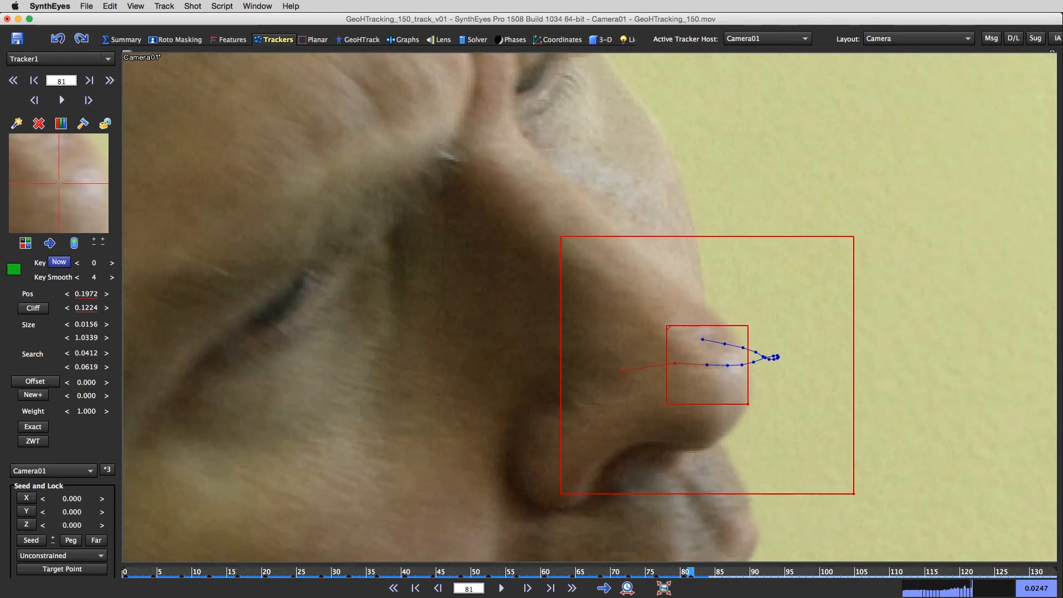
pyautogui.scroll(-1, 68, 178)
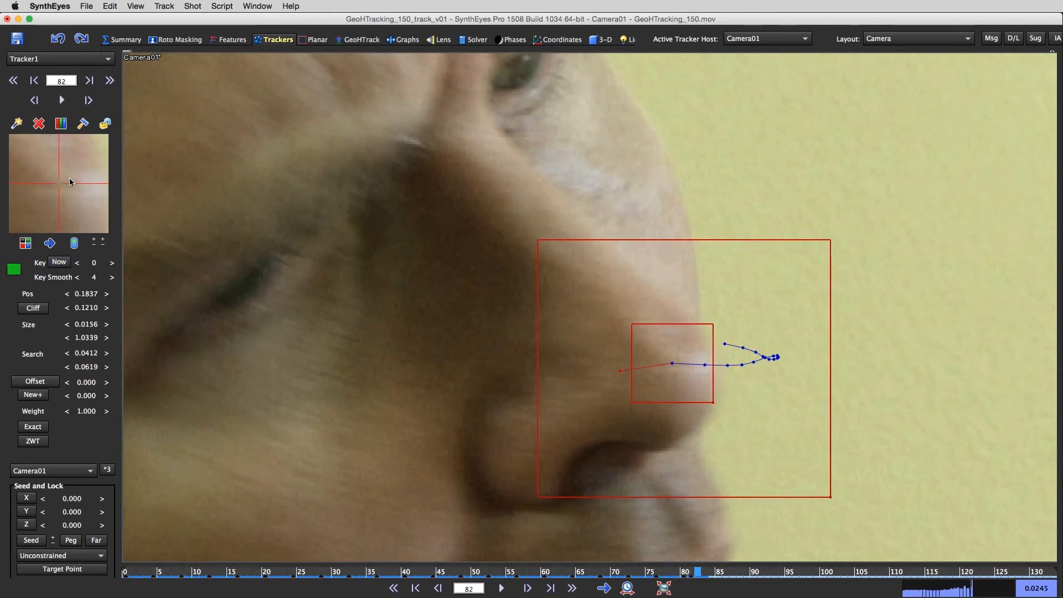
pyautogui.moveTo(69, 179); pyautogui.dragTo(59, 183)
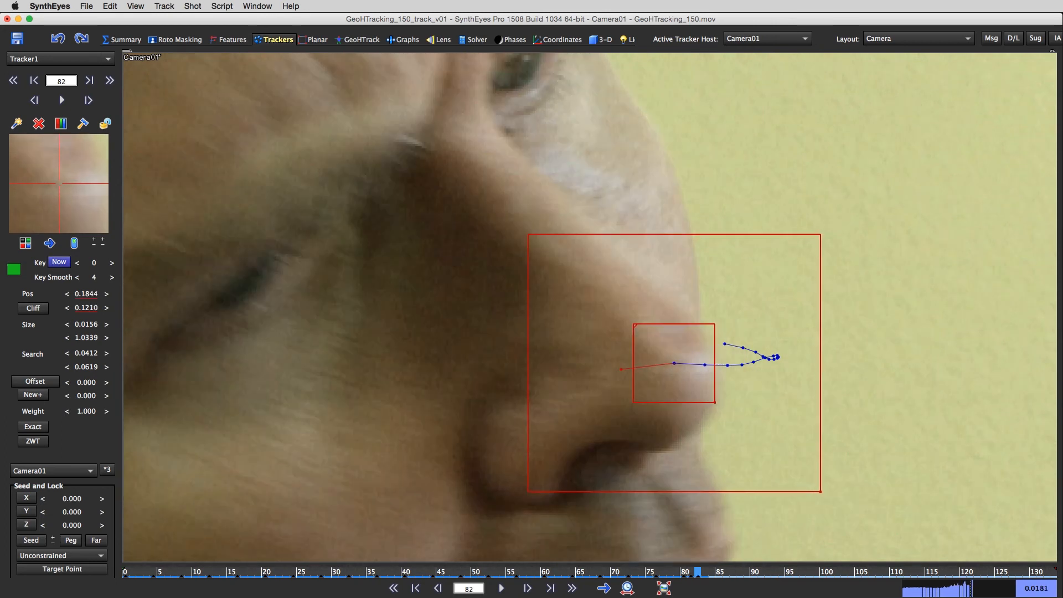
# Step: Track the nose through the motion blur to frame 84 and key its position there at about 0.1286, 0.1335
pyautogui.scroll(-1, 59, 186)
pyautogui.scroll(-1, 58, 181)
pyautogui.scroll(1, 58, 181)
pyautogui.moveTo(58, 182); pyautogui.dragTo(50, 181)
pyautogui.scroll(-1, 58, 181)
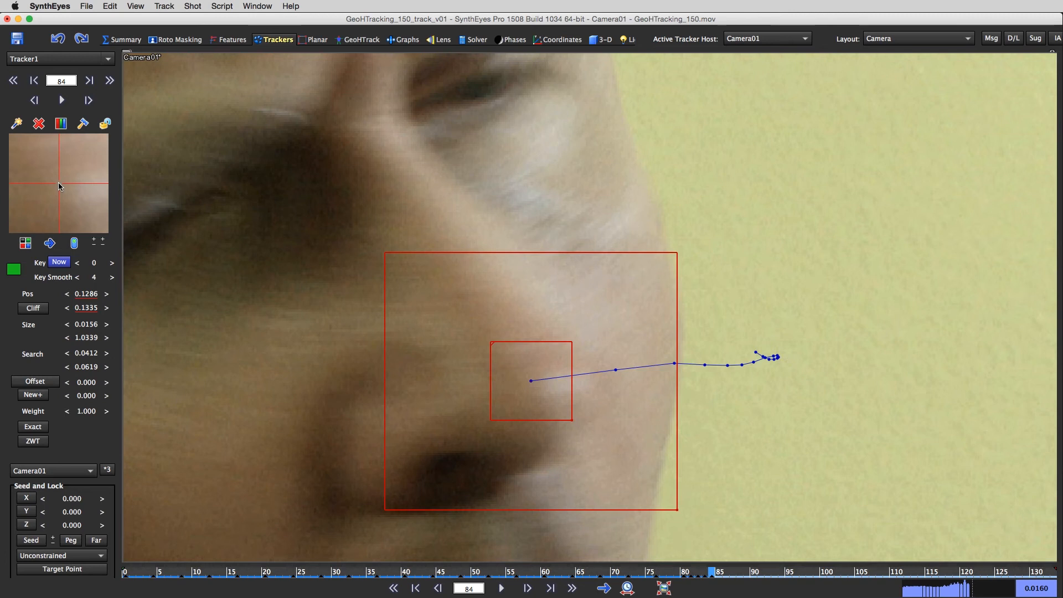
# Step: Track the nose on to frame 88 with corrective keys, placing it at about -0.0071, 0.1386 on that frame
pyautogui.scroll(-1, 58, 182)
pyautogui.moveTo(55, 182); pyautogui.dragTo(58, 181)
pyautogui.scroll(-1, 59, 184)
pyautogui.scroll(1, 60, 186)
pyautogui.scroll(-1, 60, 187)
pyautogui.scroll(-1, 60, 187)
pyautogui.scroll(-1, 59, 182)
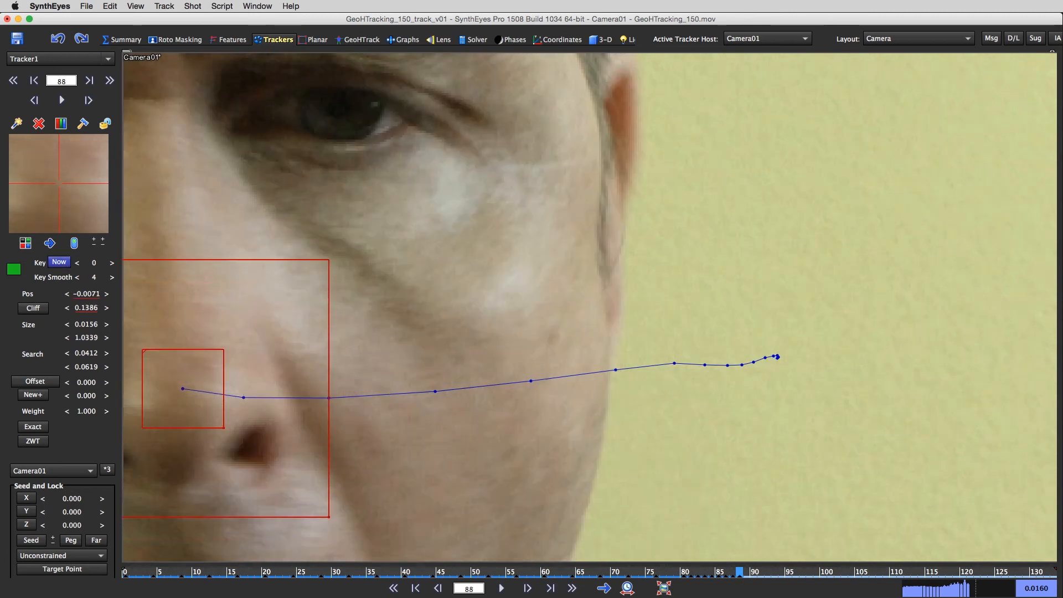
# Step: Track the nose to frame 89 and correct its position there to about -0.0226, 0.1292
pyautogui.scroll(-2, 576, 380)
pyautogui.moveTo(494, 381); pyautogui.dragTo(897, 361, button='middle')
pyautogui.press('d')
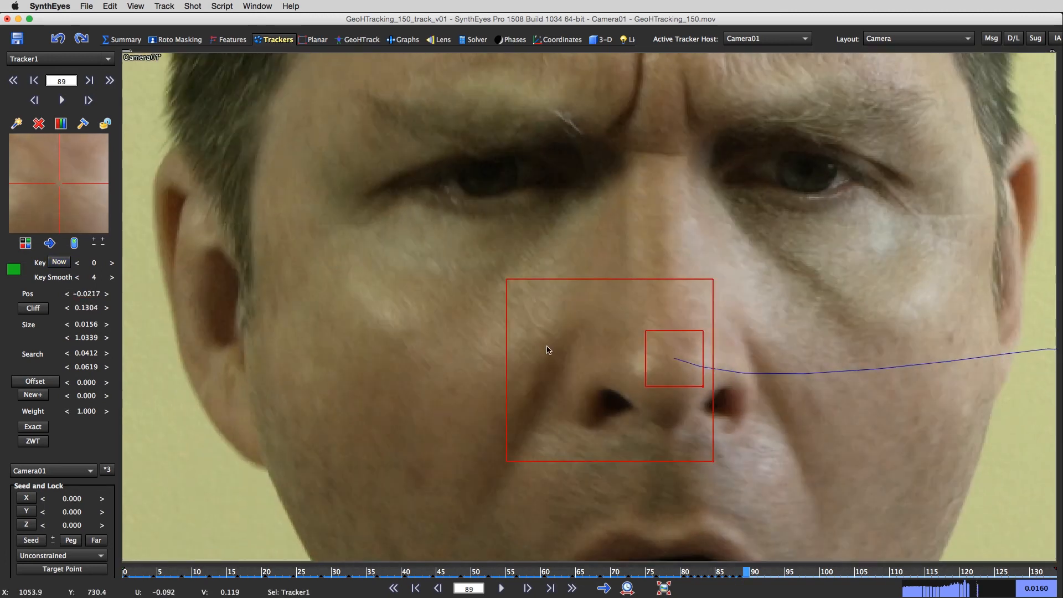
pyautogui.moveTo(58, 182); pyautogui.dragTo(57, 180)
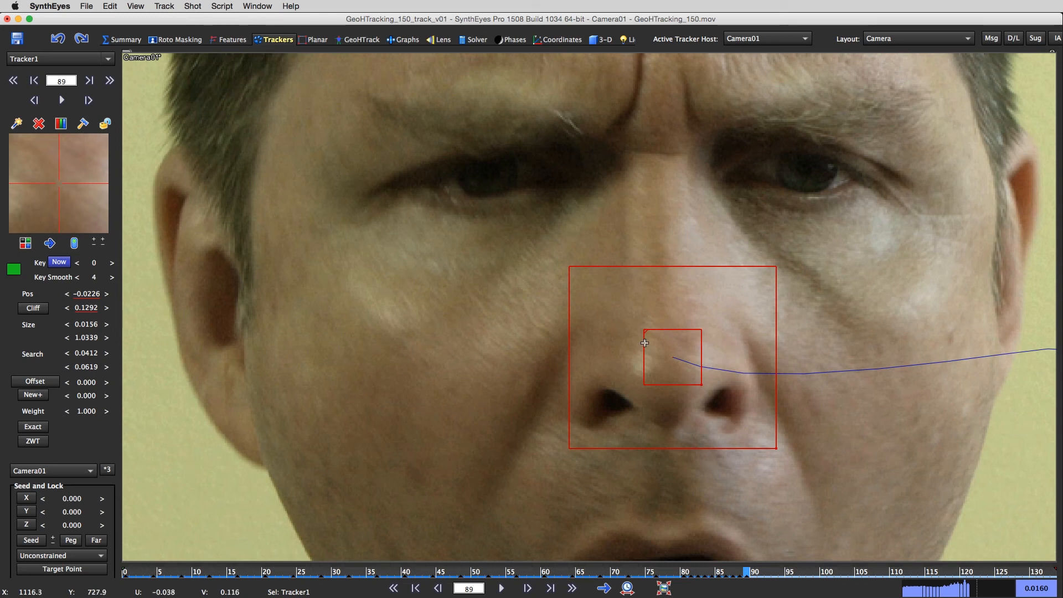
# Step: Compare frame 89 with the reference on frame 0 and refine the nose tracker at frame 89 to about -0.0235, 0.1298
pyautogui.click(126, 574)
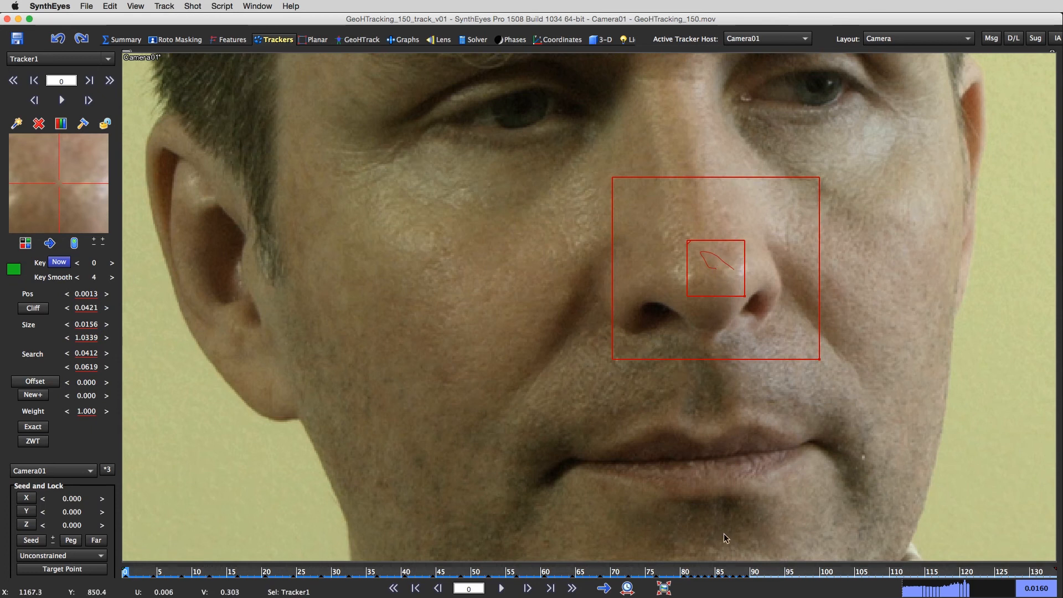
pyautogui.click(747, 573)
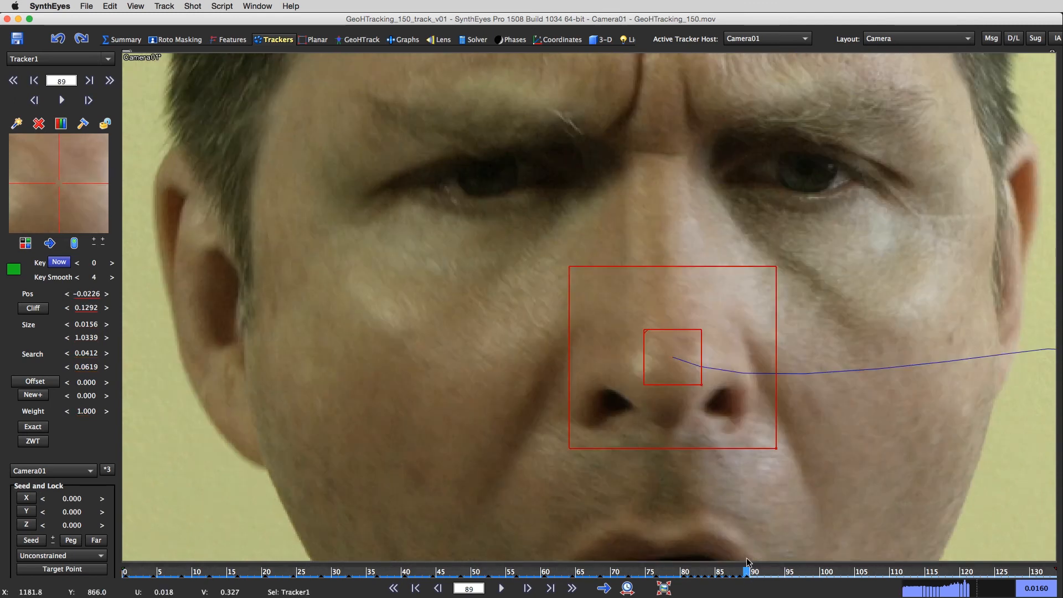
pyautogui.moveTo(66, 187); pyautogui.dragTo(69, 186)
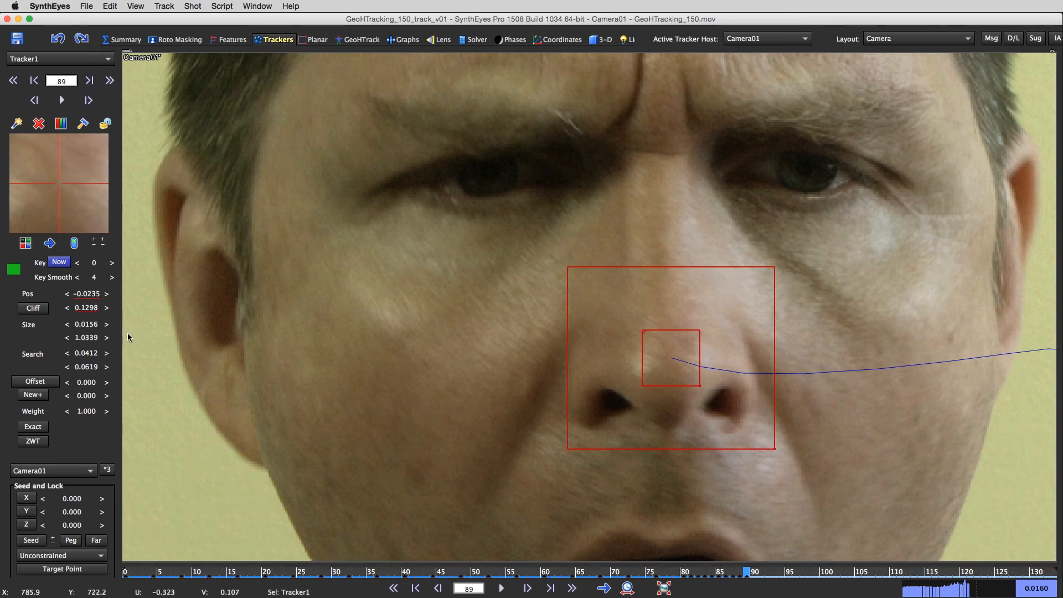
# Step: Review the frames just before 89, then key the nose tracker at frame 90 at about -0.0360, 0.1194
pyautogui.press('Left')
pyautogui.press('Left')
pyautogui.press('Left')
pyautogui.press('Right')
pyautogui.press('Right')
pyautogui.press('Right')
pyautogui.press('Right')
pyautogui.click(65, 186)
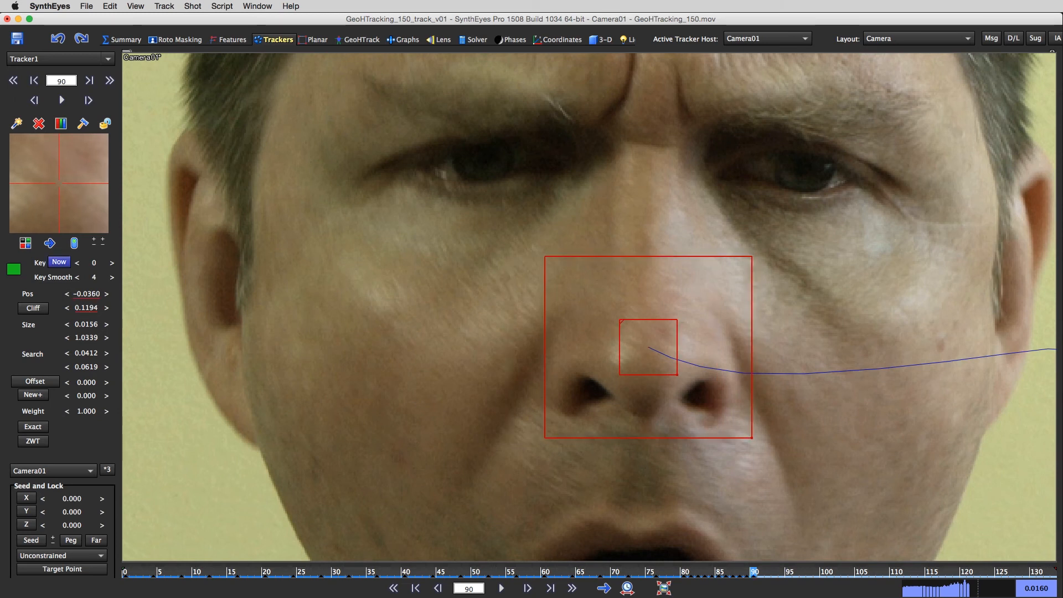
# Step: Key the nose tracker at about -0.0501, 0.1083 on frame 91 and at about -0.0728, 0.0892 on frame 93
pyautogui.press('Right')
pyautogui.click(59, 183)
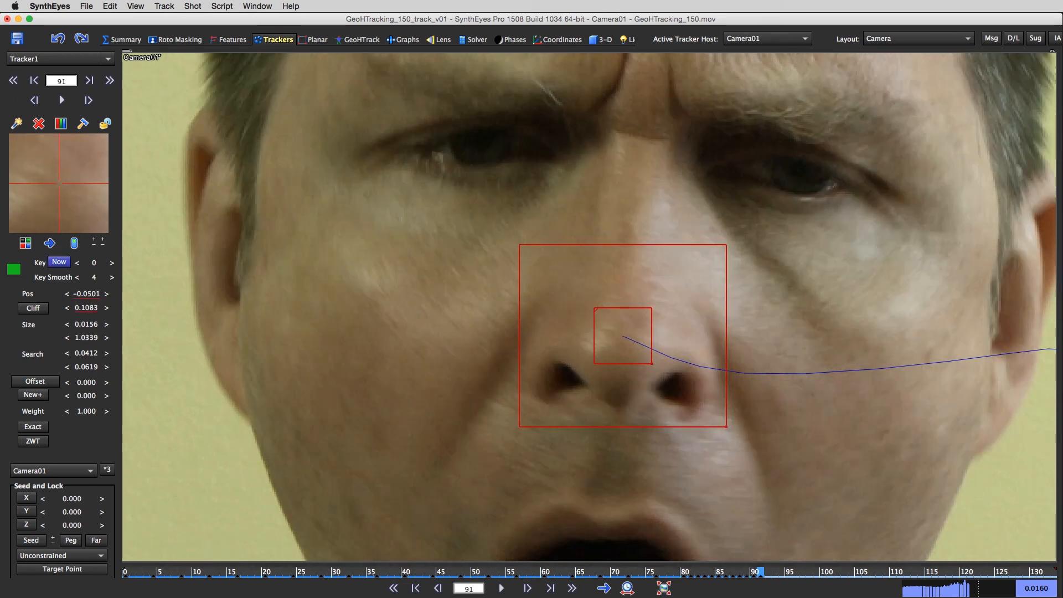
pyautogui.press('Right')
pyautogui.press('Right')
pyautogui.click(60, 186)
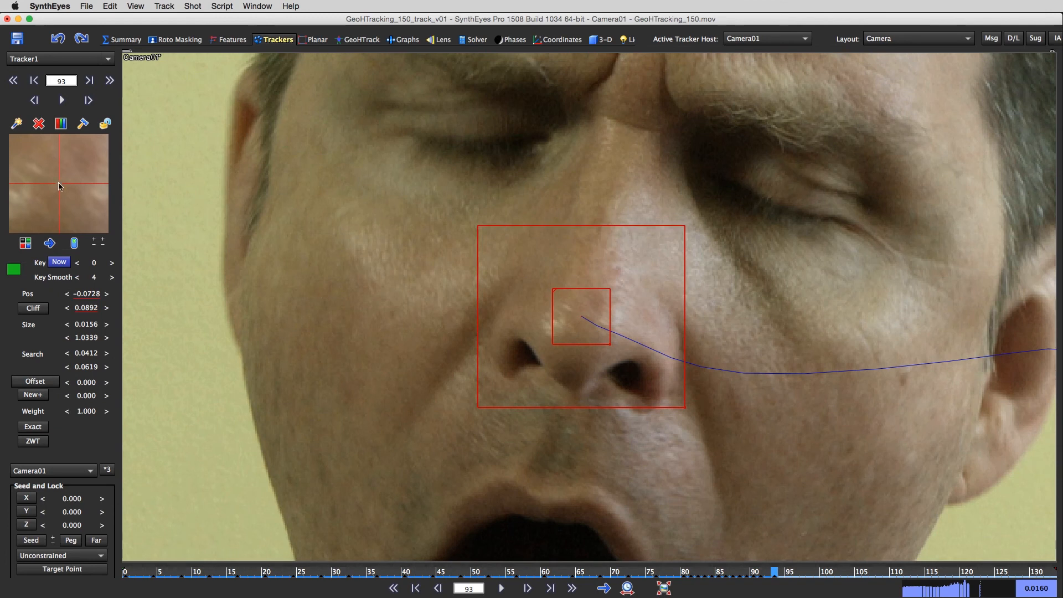
# Step: Track the nose from frame 93 to frame 98 and key the nose tracker there at about -0.0763, 0.0651
pyautogui.press('Right')
pyautogui.press('Right')
pyautogui.press('Right')
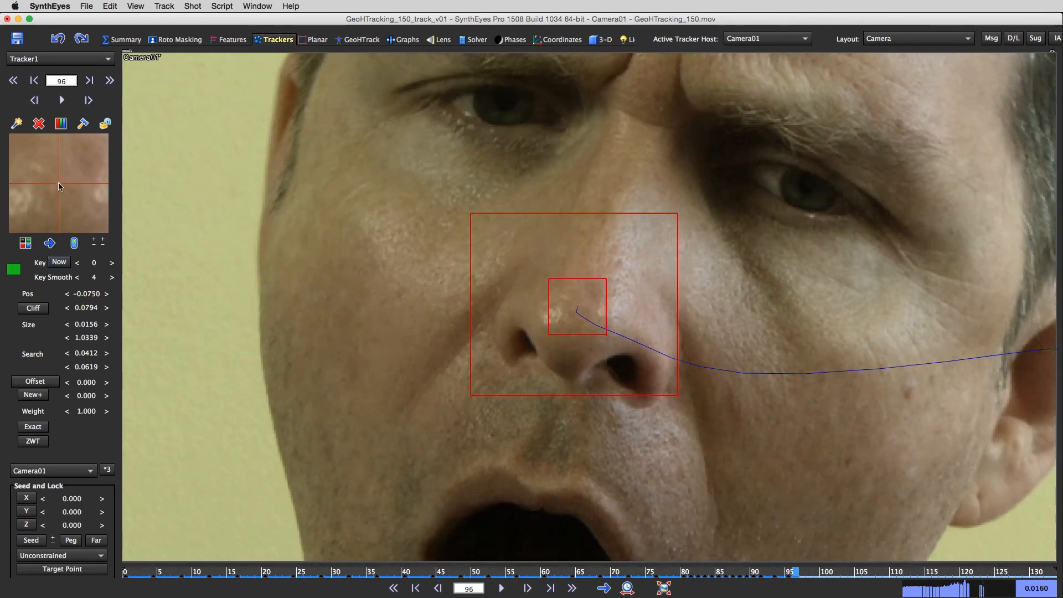
pyautogui.press('Right')
pyautogui.press('Right')
pyautogui.press('Left')
pyautogui.press('Left')
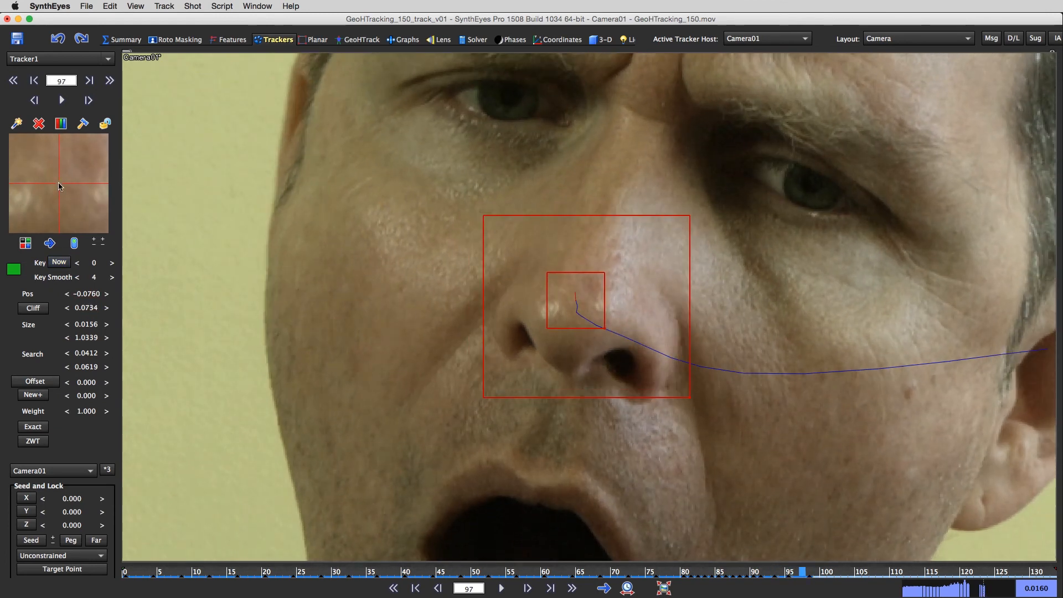
pyautogui.scroll(3, 407, 292)
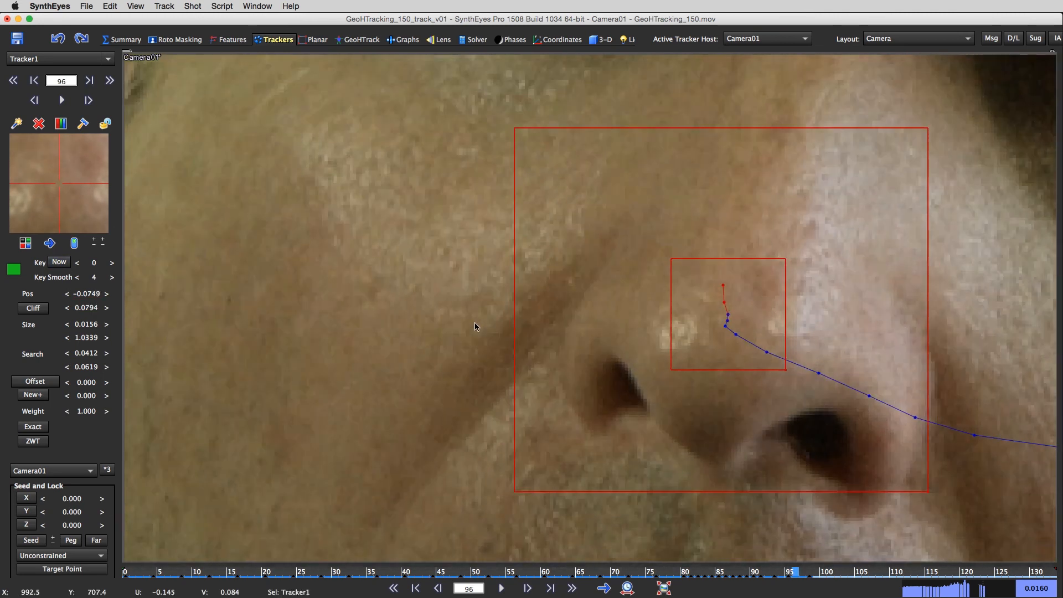
pyautogui.scroll(-3, 474, 326)
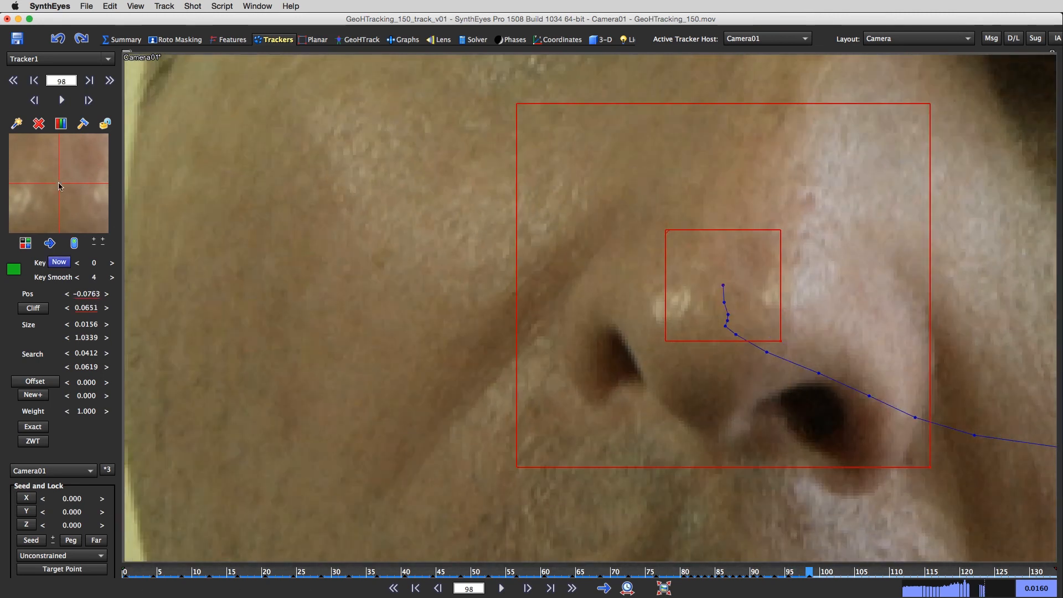
pyautogui.scroll(-4, 674, 392)
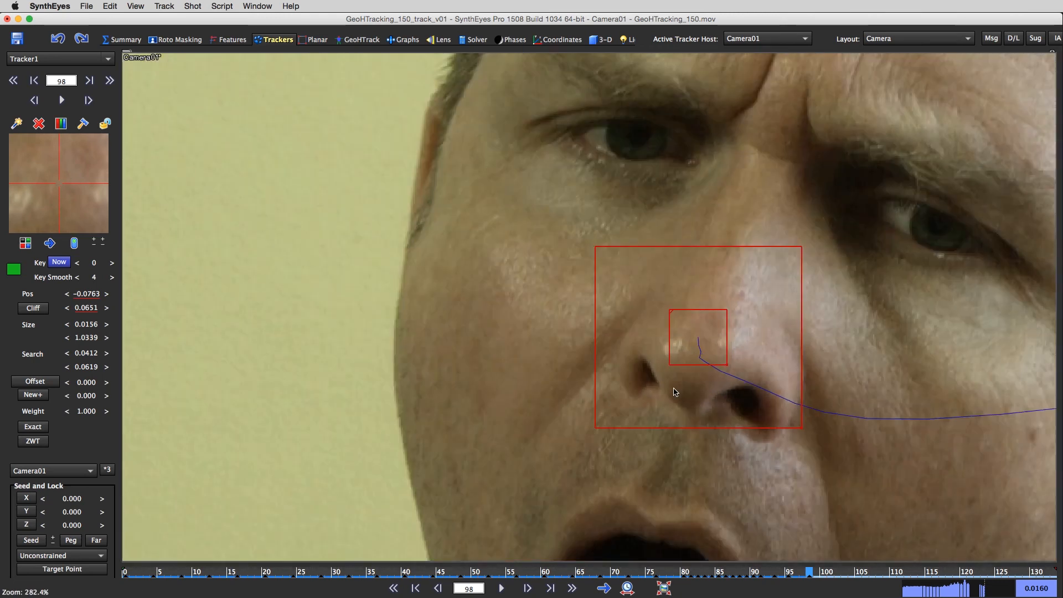
pyautogui.moveTo(674, 392); pyautogui.dragTo(564, 362, button='middle')
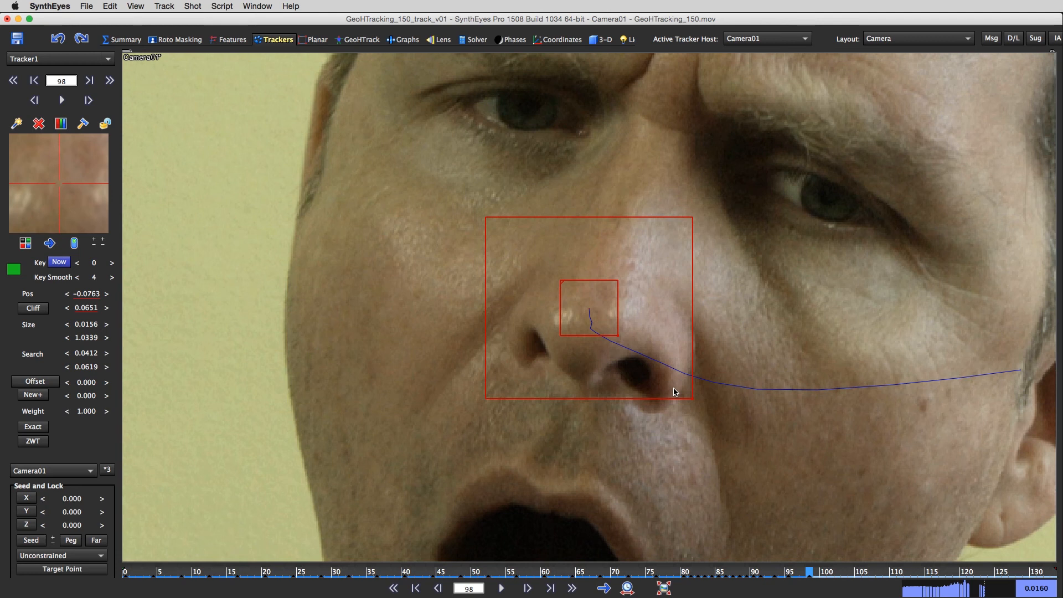
# Step: Step back through the nose track from frame 98 to frame 0 to check its stability, and return to frame 98
pyautogui.press('Left')
pyautogui.press('Left')
pyautogui.press('Left')
pyautogui.press('Left')
pyautogui.press('Left')
pyautogui.press('Left')
pyautogui.press('Left')
pyautogui.press('Left')
pyautogui.press('Left')
pyautogui.press('Left')
pyautogui.press('Left')
pyautogui.press('Left')
pyautogui.press('Left')
pyautogui.press('Left')
pyautogui.press('Left')
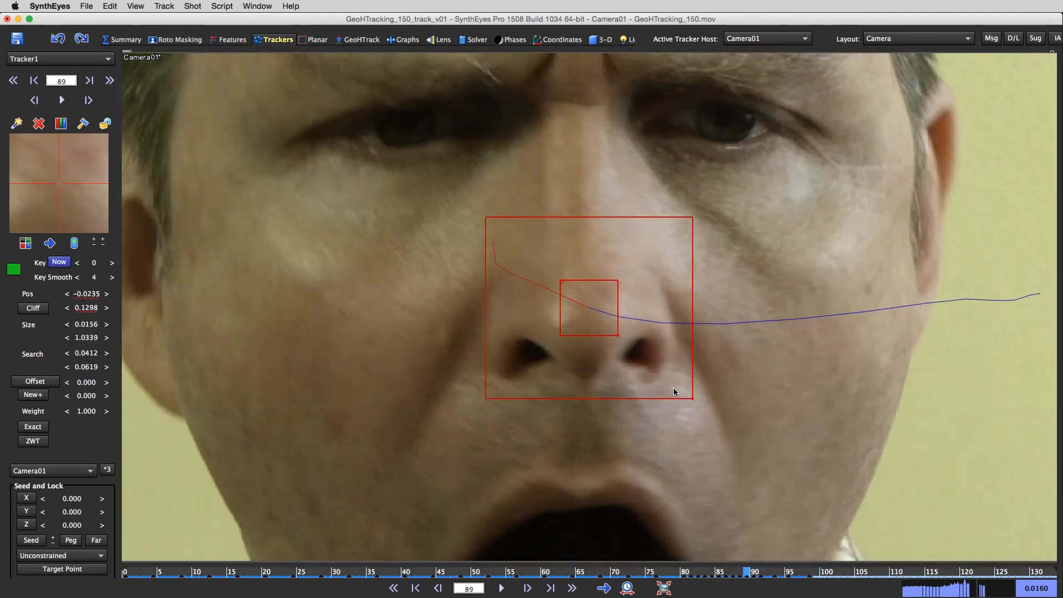
pyautogui.press('Left')
pyautogui.press('Left')
pyautogui.press('Left')
pyautogui.press('Left')
pyautogui.press('Left')
pyautogui.press('Left')
pyautogui.press('Left')
pyautogui.press('Left')
pyautogui.press('Left')
pyautogui.press('Left')
pyautogui.press('Left')
pyautogui.press('Left')
pyautogui.press('Left')
pyautogui.press('Left')
pyautogui.press('Left')
pyautogui.press('Left')
pyautogui.press('Left')
pyautogui.press('Left')
pyautogui.press('Left')
pyautogui.press('Left')
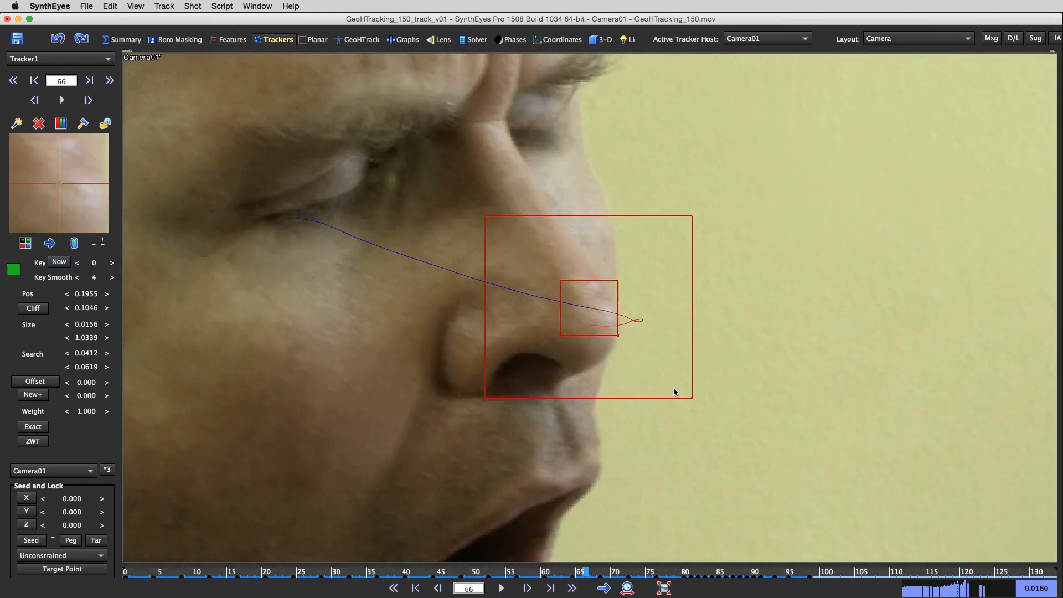
pyautogui.press('Left')
pyautogui.press('Left')
pyautogui.press('Left')
pyautogui.press('Left')
pyautogui.press('Left')
pyautogui.press('Left')
pyautogui.press('Left')
pyautogui.press('Left')
pyautogui.press('Left')
pyautogui.press('Left')
pyautogui.press('Left')
pyautogui.press('Left')
pyautogui.press('Left')
pyautogui.press('Left')
pyautogui.press('Left')
pyautogui.press('Left')
pyautogui.press('Left')
pyautogui.press('Left')
pyautogui.press('Left')
pyautogui.press('Left')
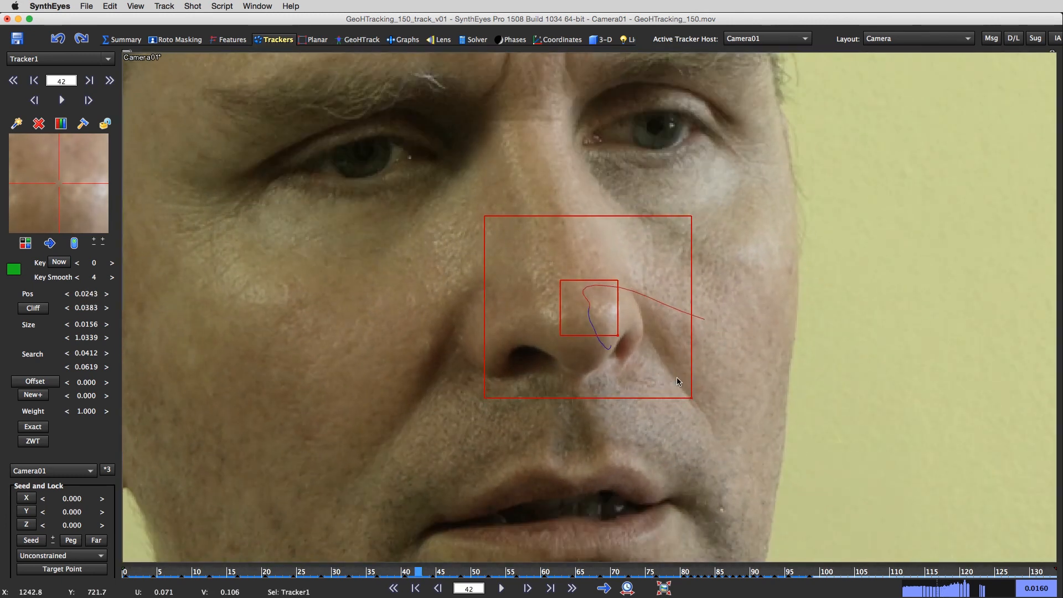
pyautogui.press('Left')
pyautogui.press('Left')
pyautogui.press('Left')
pyautogui.press('Left')
pyautogui.press('Left')
pyautogui.press('Left')
pyautogui.press('Left')
pyautogui.press('Left')
pyautogui.press('Left')
pyautogui.press('Left')
pyautogui.press('Left')
pyautogui.press('Left')
pyautogui.press('Left')
pyautogui.press('Left')
pyautogui.press('Left')
pyautogui.press('Left')
pyautogui.press('Left')
pyautogui.press('Left')
pyautogui.press('Left')
pyautogui.press('Left')
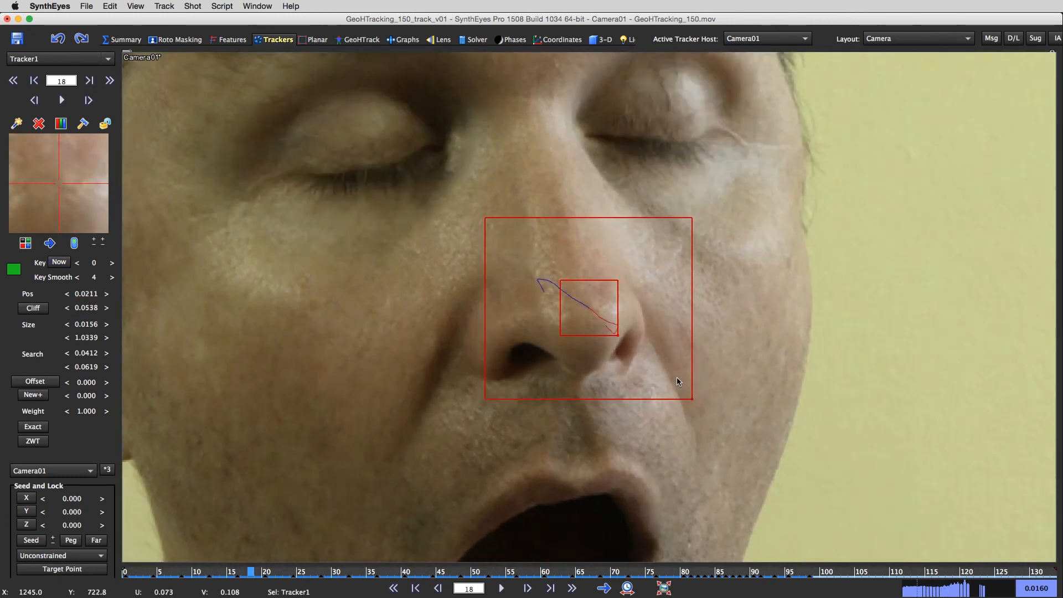
pyautogui.press('Left')
pyautogui.press('Left')
pyautogui.press('Left')
pyautogui.press('Left')
pyautogui.press('Left')
pyautogui.press('Left')
pyautogui.press('Left')
pyautogui.press('Left')
pyautogui.press('Left')
pyautogui.press('Left')
pyautogui.press('Left')
pyautogui.press('Left')
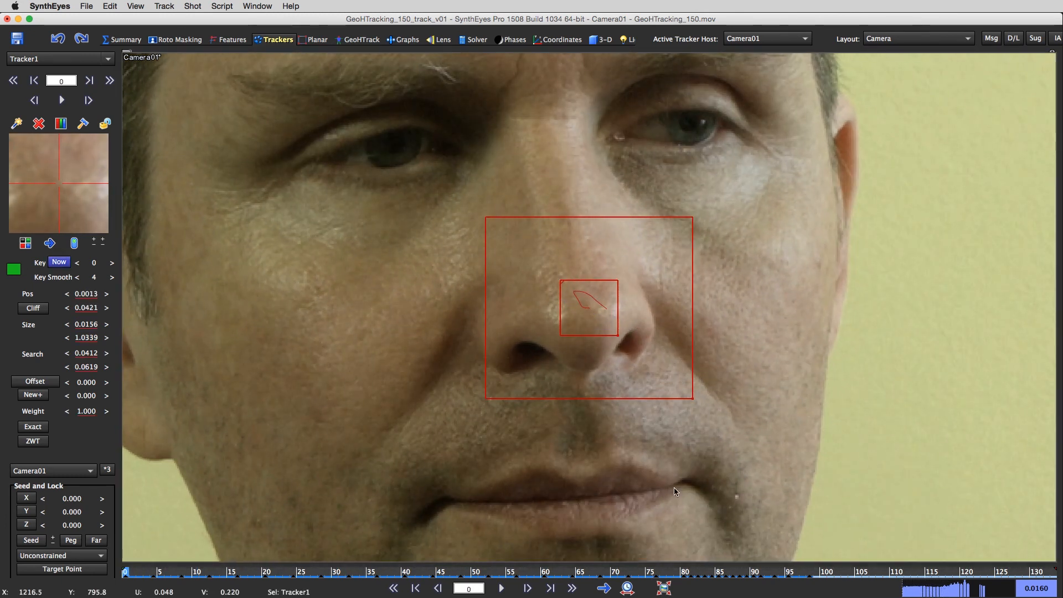
pyautogui.moveTo(269, 569); pyautogui.dragTo(809, 597)
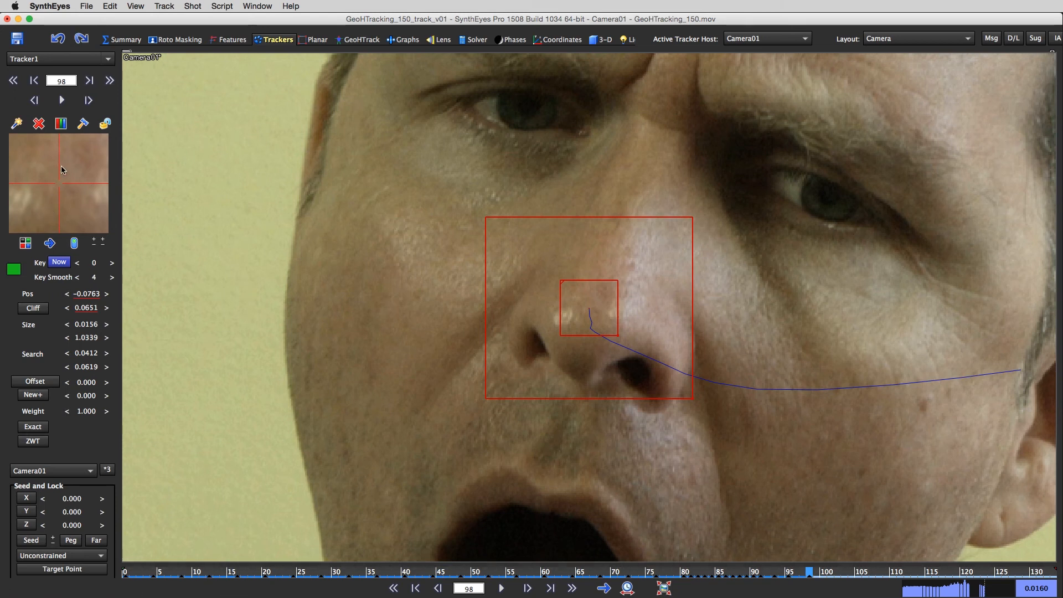
# Step: Key the nose tracker at about -0.0690, 0.0497 on frame 100 and correct its position again on the following frames
pyautogui.scroll(-2, 63, 173)
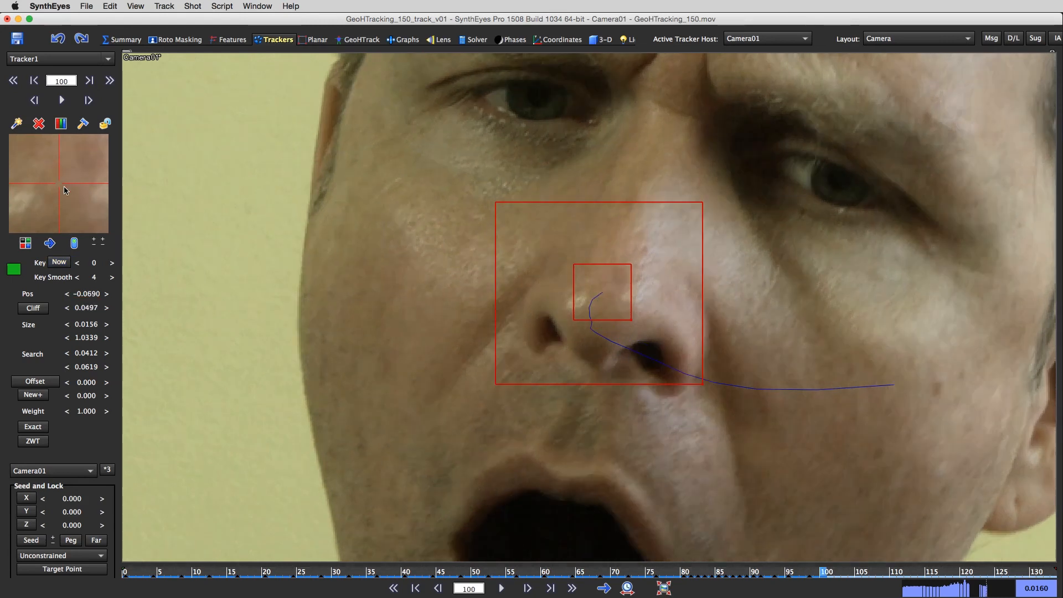
pyautogui.scroll(2, 64, 187)
pyautogui.scroll(-2, 64, 187)
pyautogui.click(63, 186)
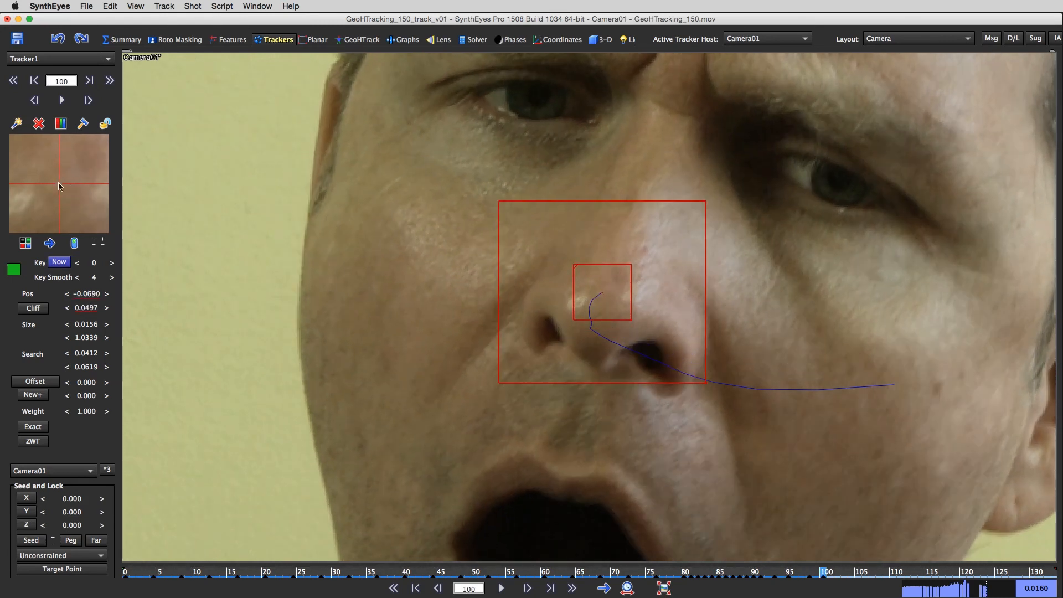
pyautogui.scroll(-4, 61, 187)
pyautogui.click(61, 187)
pyautogui.moveTo(61, 187); pyautogui.dragTo(60, 189)
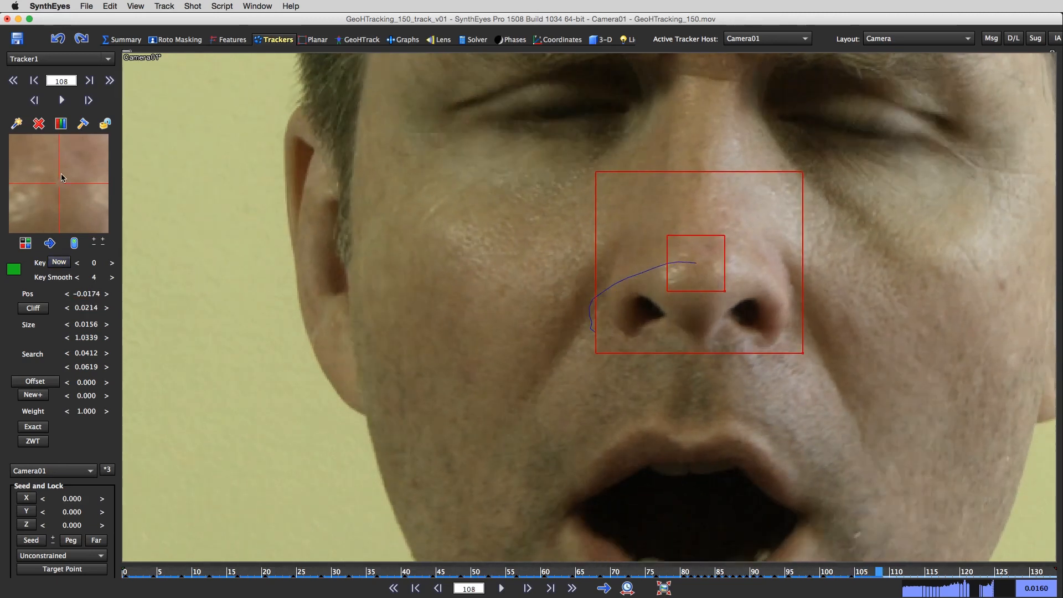
# Step: Correct the nose tracker around frame 108, track the nose through to frame 133 and lock the tracker
pyautogui.moveTo(64, 186); pyautogui.dragTo(58, 183)
pyautogui.scroll(-4, 58, 183)
pyautogui.scroll(-6, 61, 186)
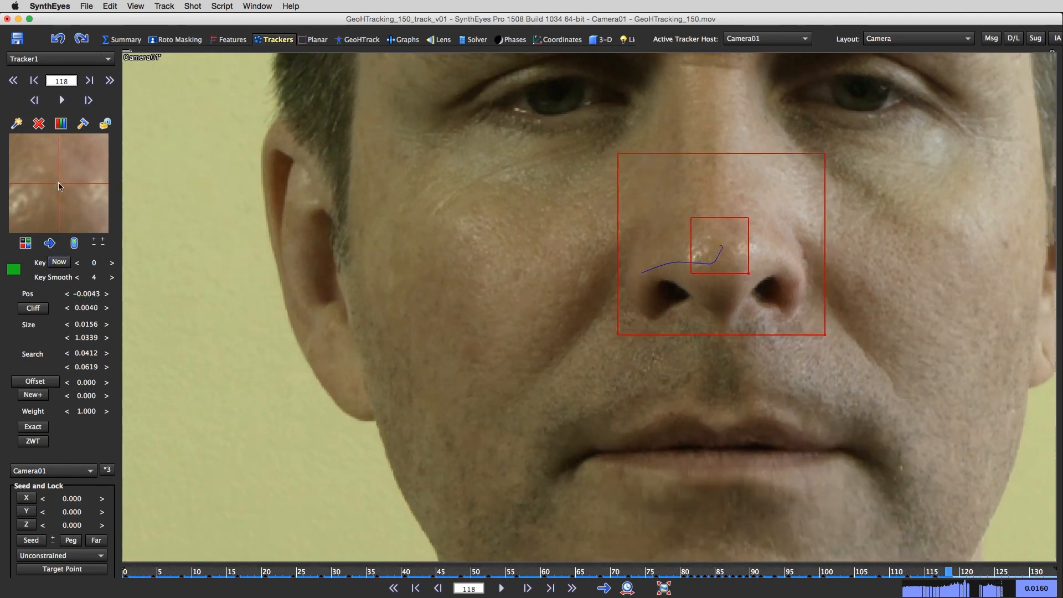
pyautogui.scroll(-7, 60, 187)
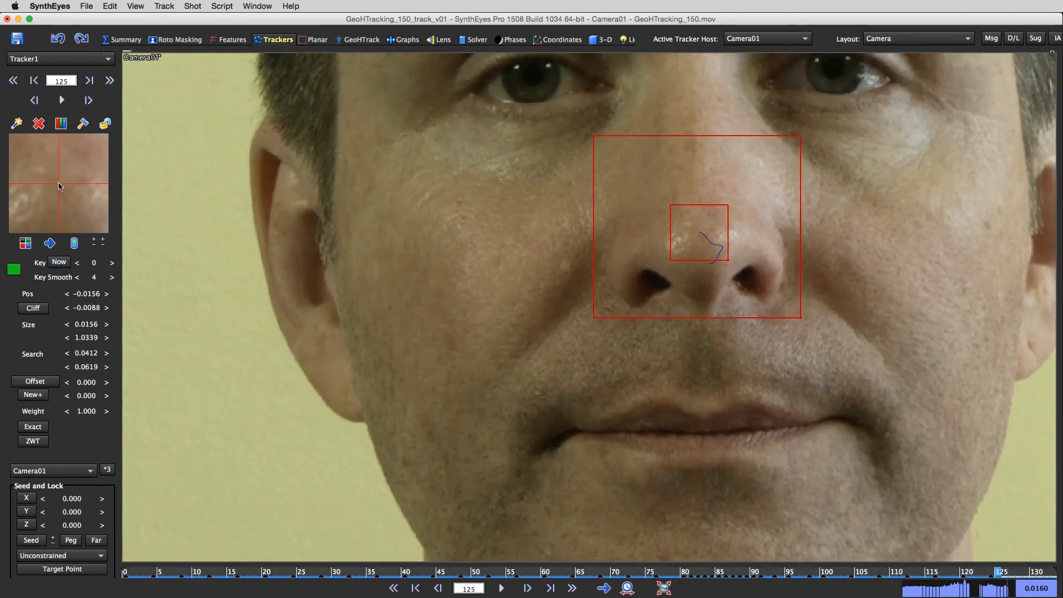
pyautogui.scroll(-6, 60, 187)
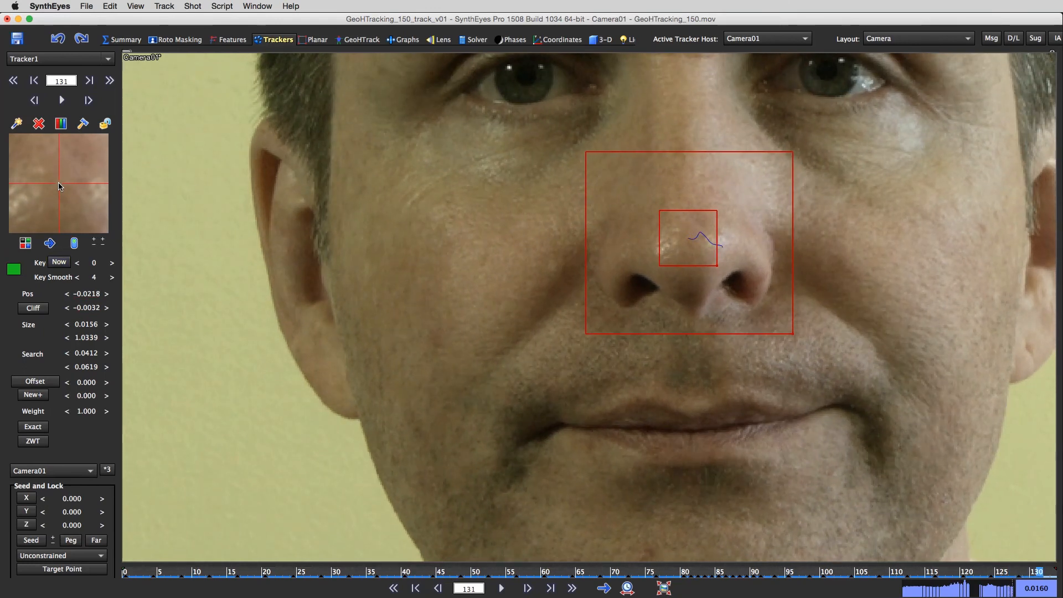
pyautogui.scroll(-2, 59, 186)
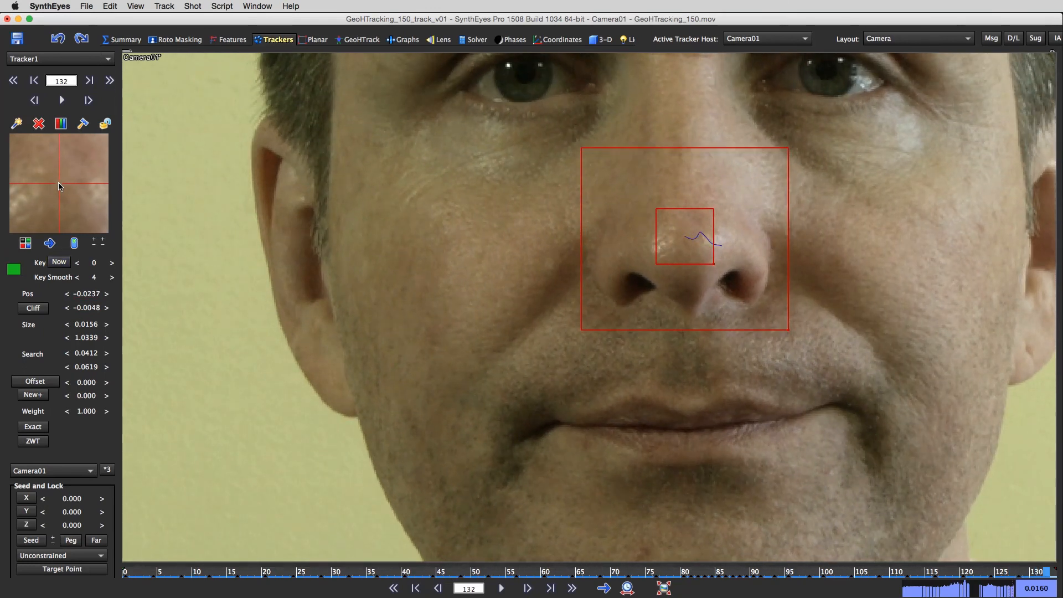
pyautogui.click(104, 123)
# Step: Play the shot from frame 0 to frame 133 with the full head in view to review the nose track, and return to frame 0
pyautogui.scroll(-4, 652, 333)
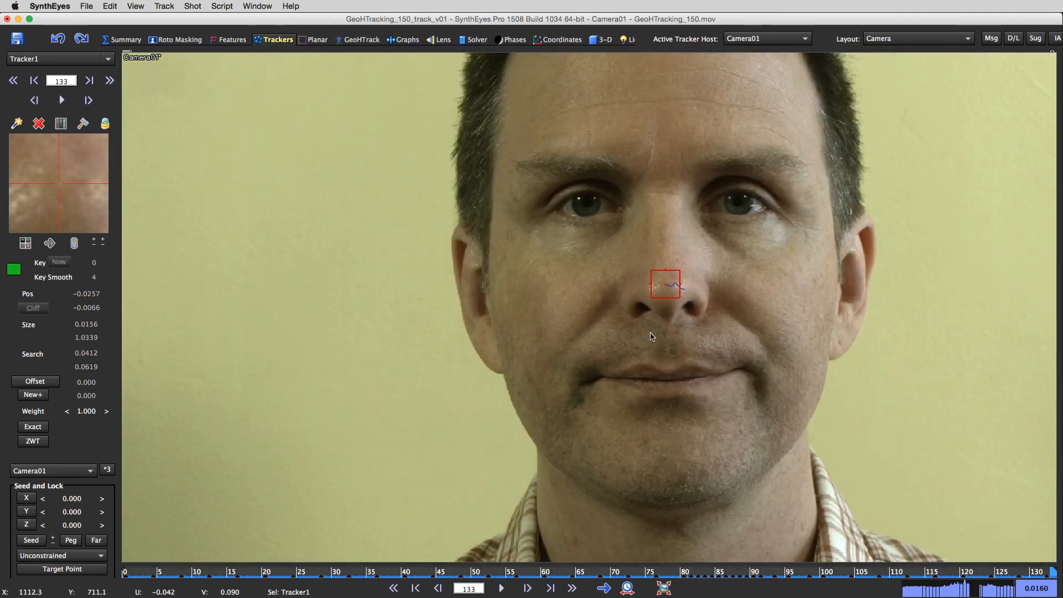
pyautogui.scroll(-2, 652, 334)
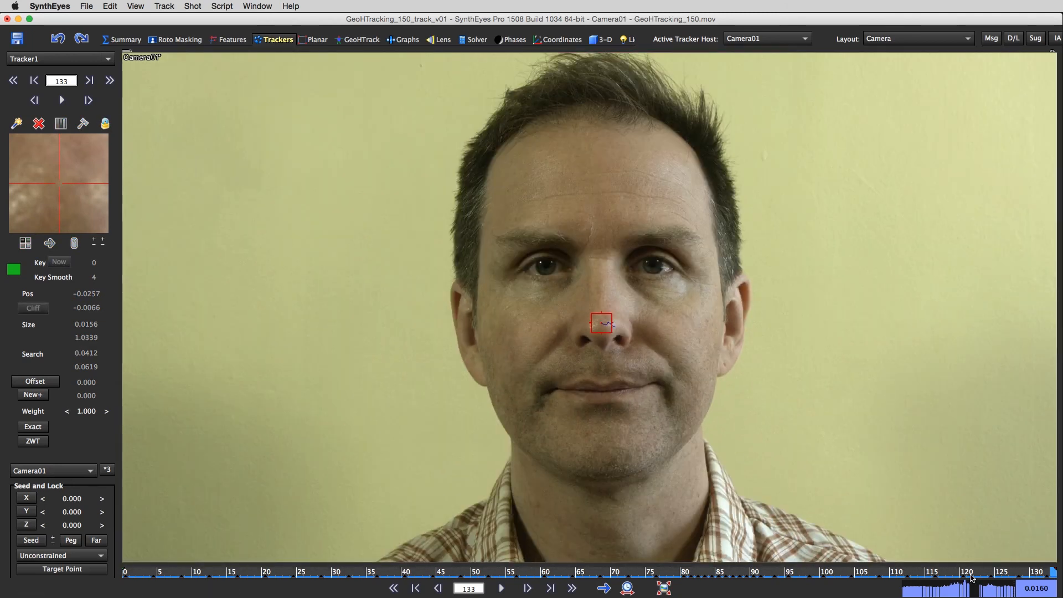
pyautogui.moveTo(969, 574); pyautogui.dragTo(3, 501)
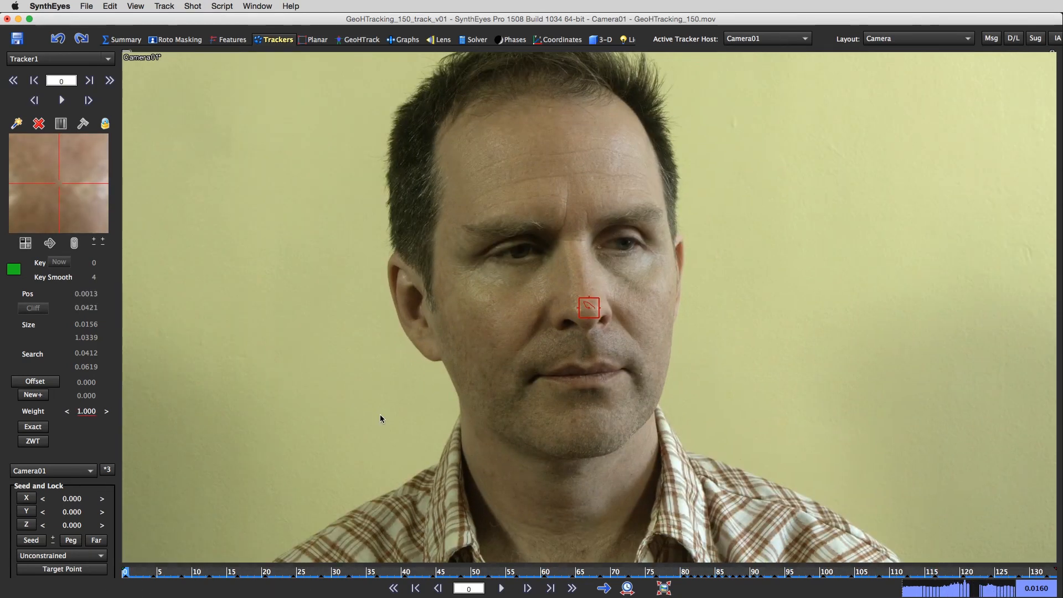
pyautogui.press('space')
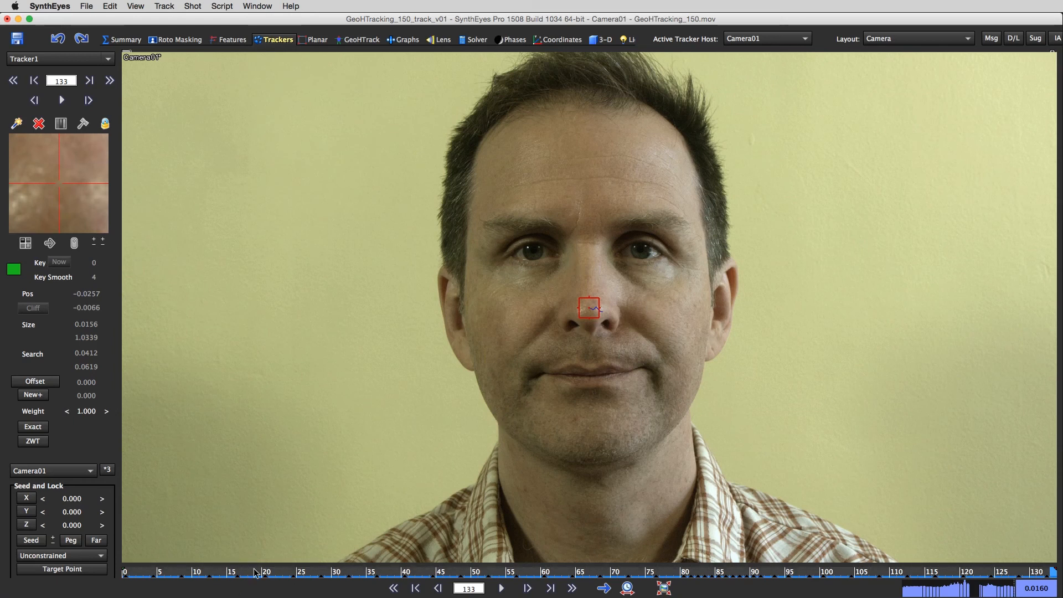
pyautogui.moveTo(212, 573); pyautogui.dragTo(115, 592)
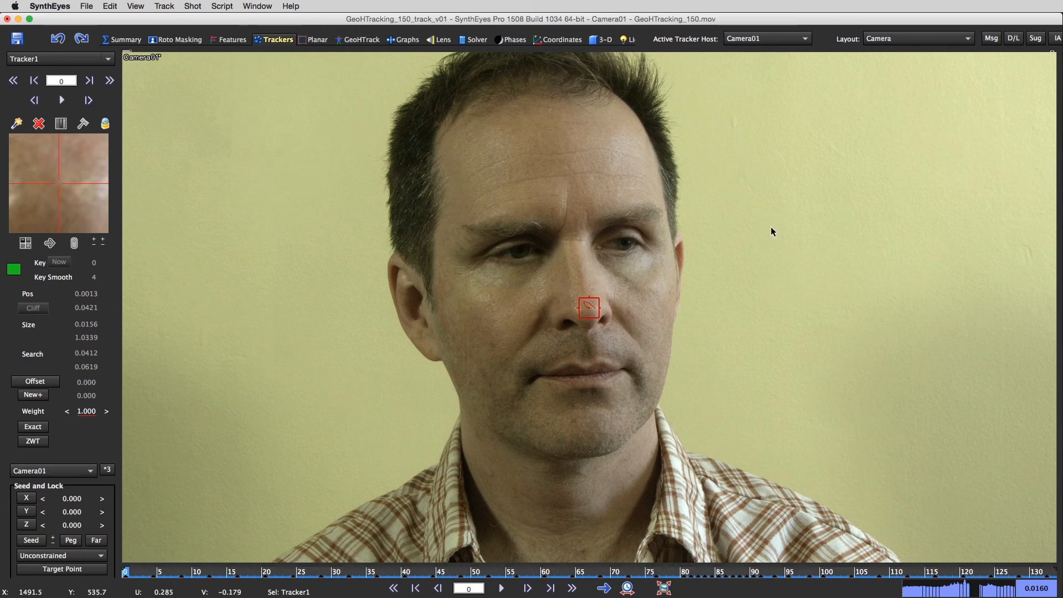
# Step: Switch to the Camera & Graphs layout and enlarge the graph area beneath the camera view
pyautogui.click(898, 38)
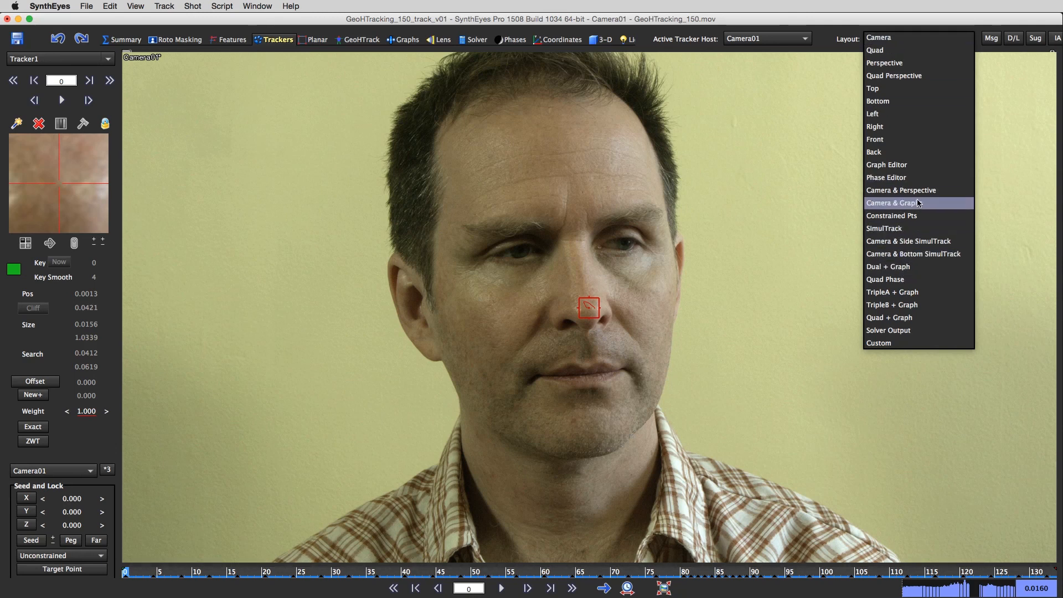
pyautogui.click(918, 204)
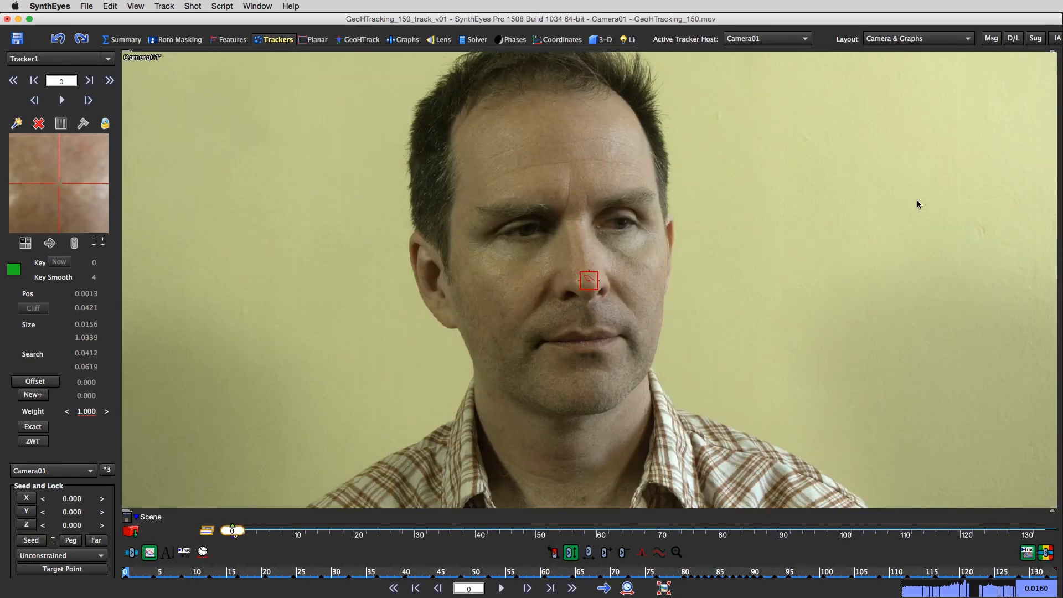
pyautogui.moveTo(382, 512); pyautogui.dragTo(383, 481)
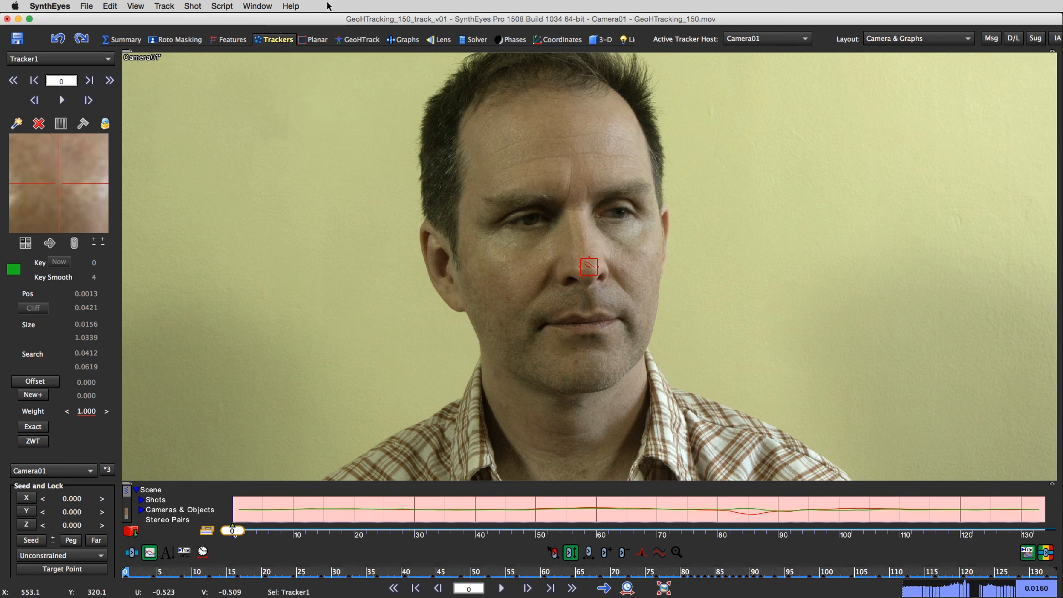
# Step: Look at the Solver room, return to the Trackers room and scrub the shot from frame 0 to frame 133
pyautogui.click(477, 40)
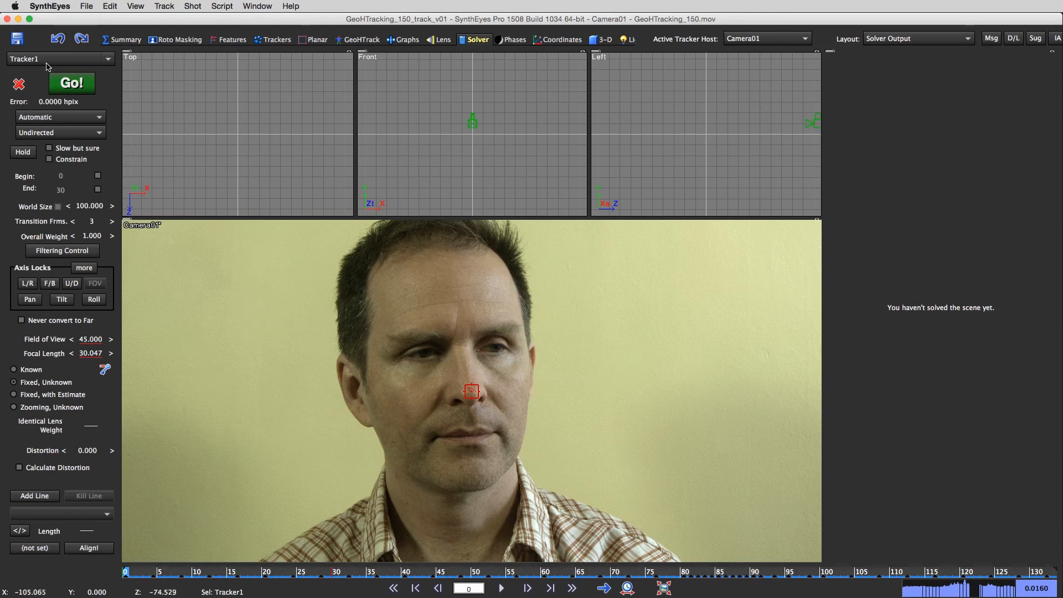
pyautogui.click(274, 40)
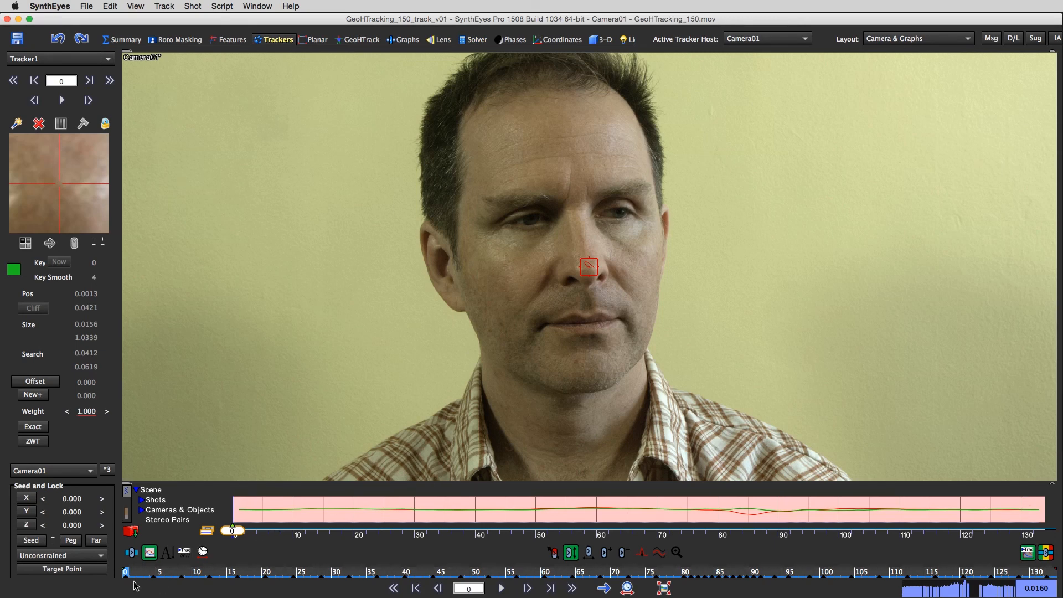
pyautogui.moveTo(129, 574); pyautogui.dragTo(1053, 596)
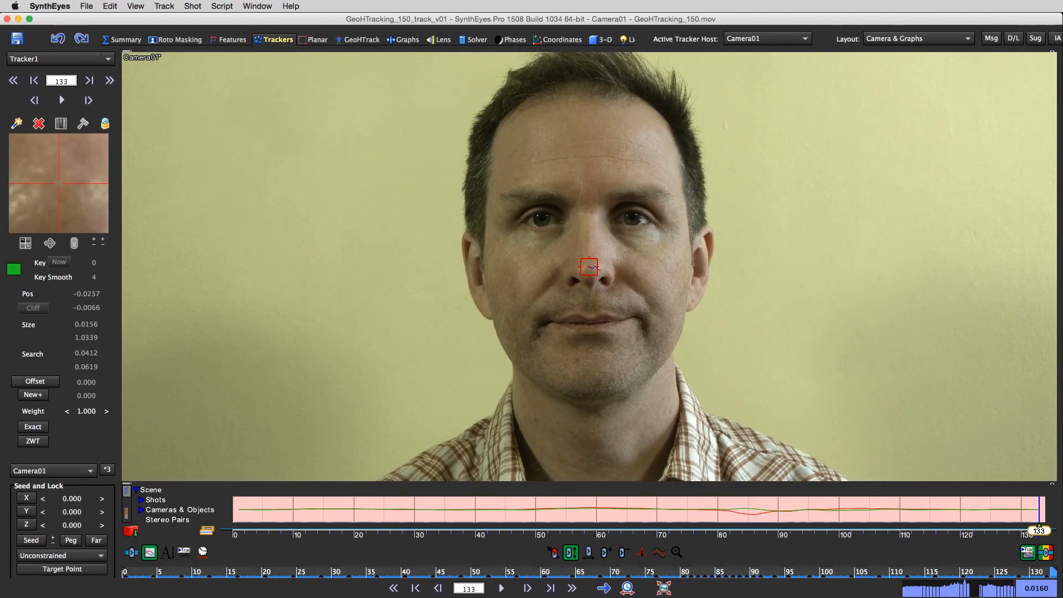